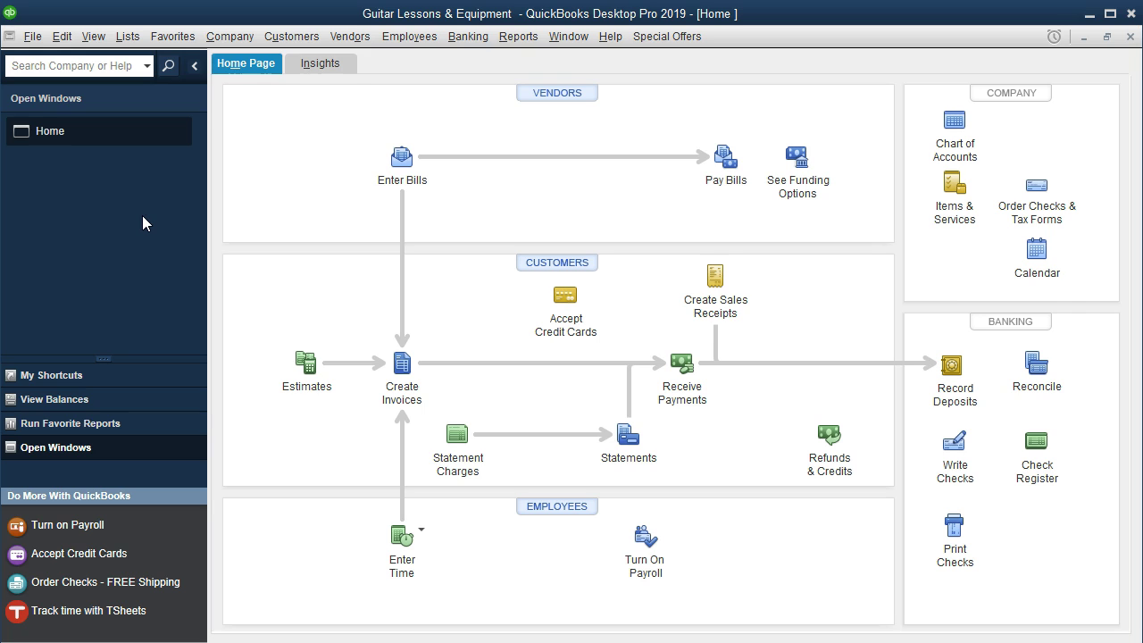
Step: Open the Balance Sheet Standard report from the Company & Financial reports
click(505, 41)
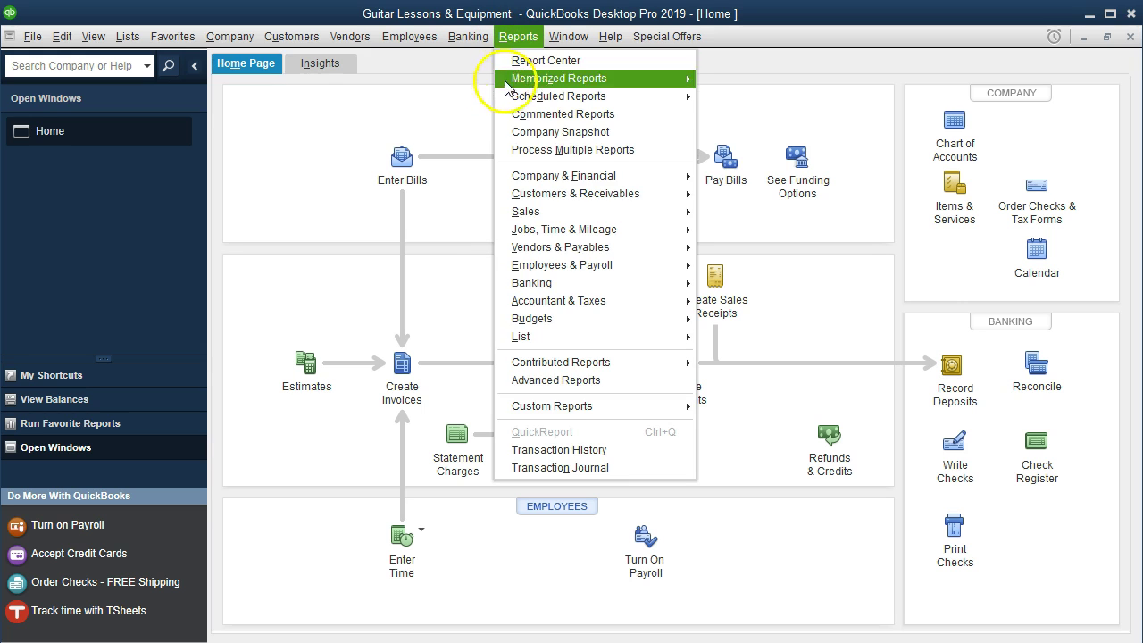
mouse_move(670, 174)
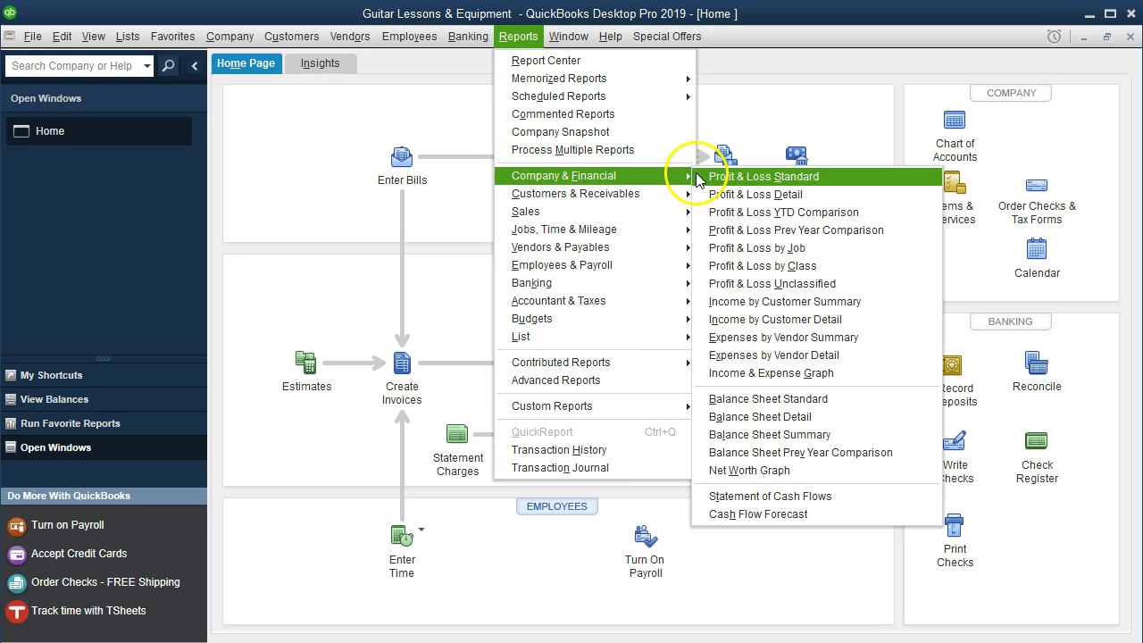
click(786, 409)
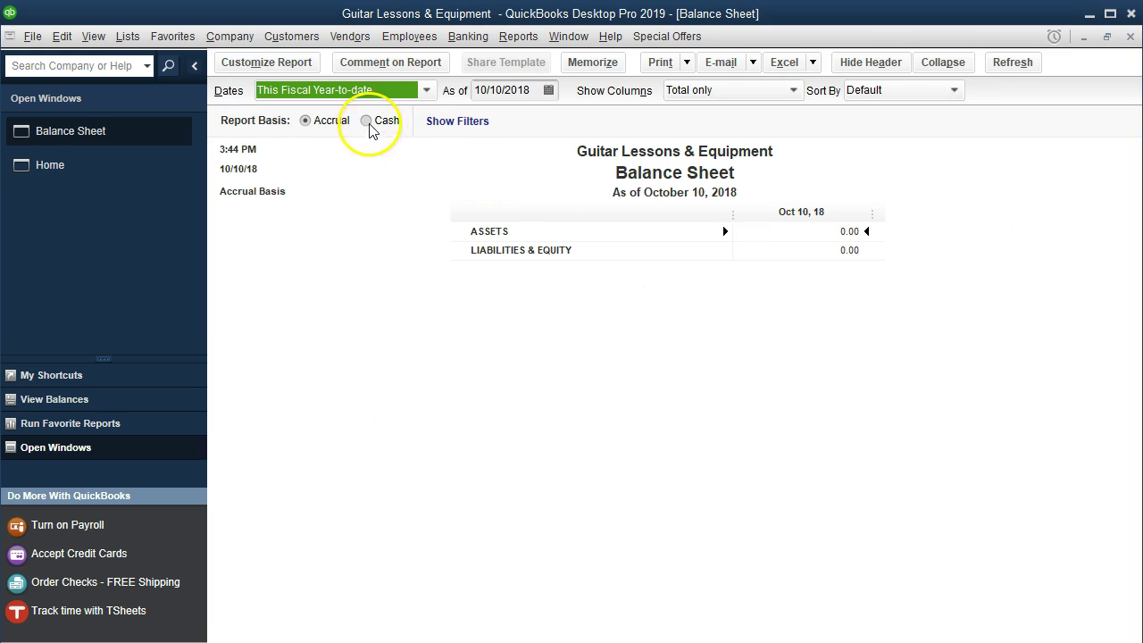
Step: Customize the balance sheet's date range to run from 01/01/2019 to 02/28/2019
click(268, 62)
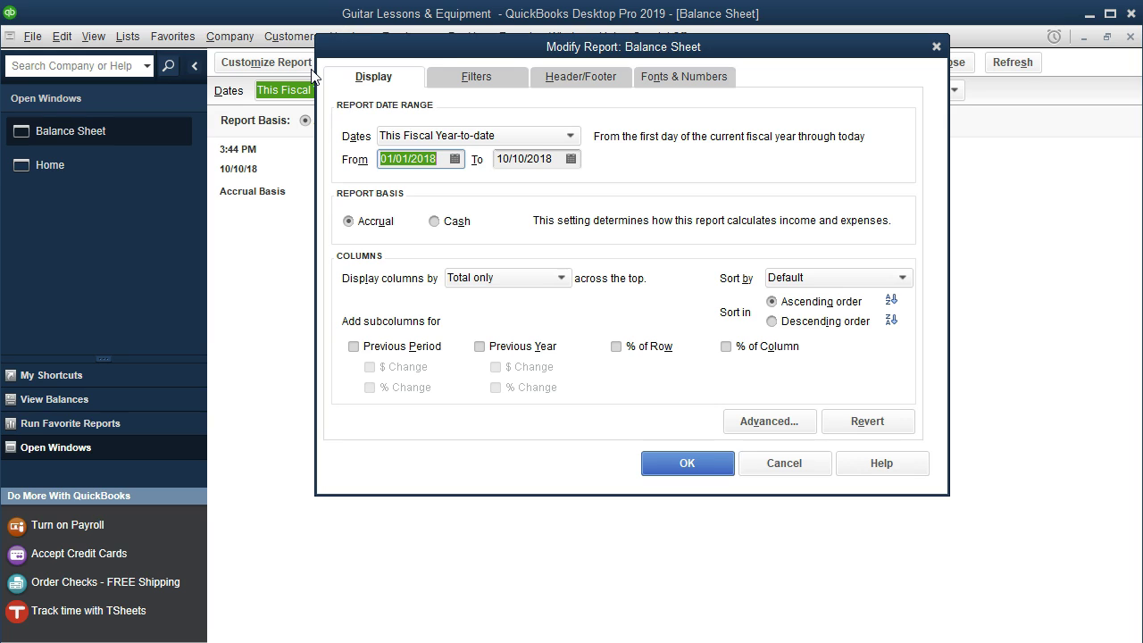
text(01/01/2019)
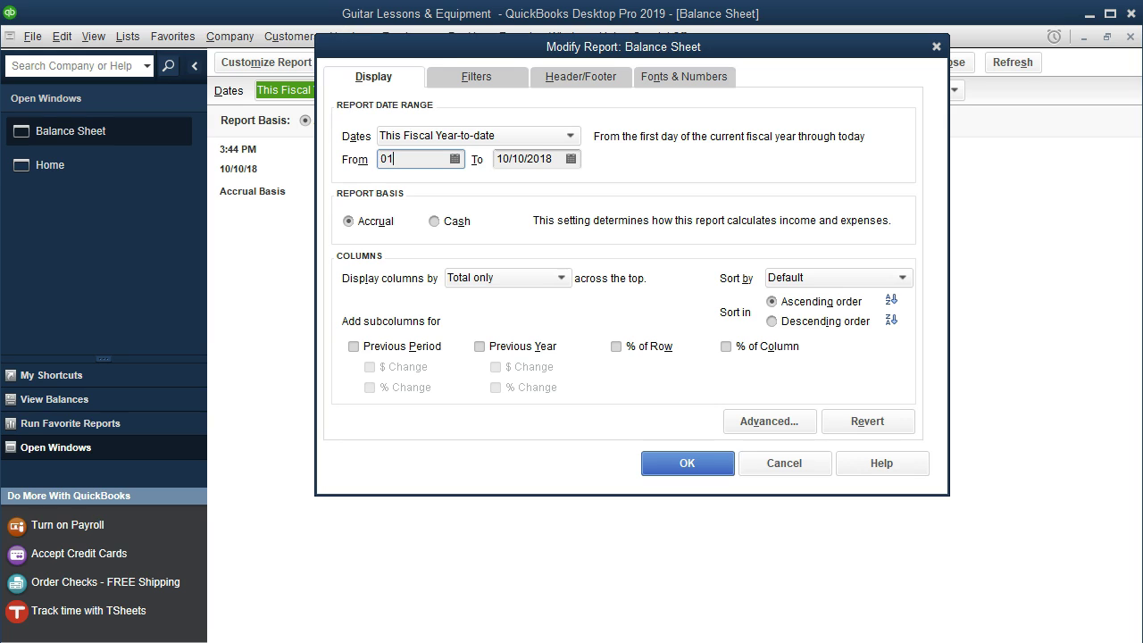
key(Tab)
text(022819)
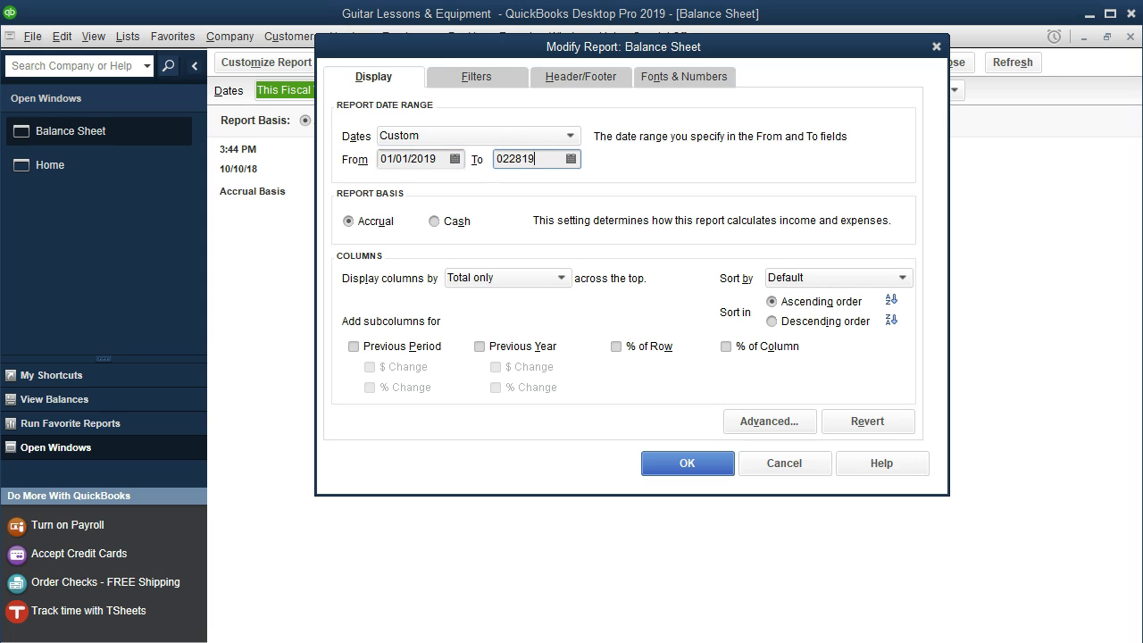
key(Tab)
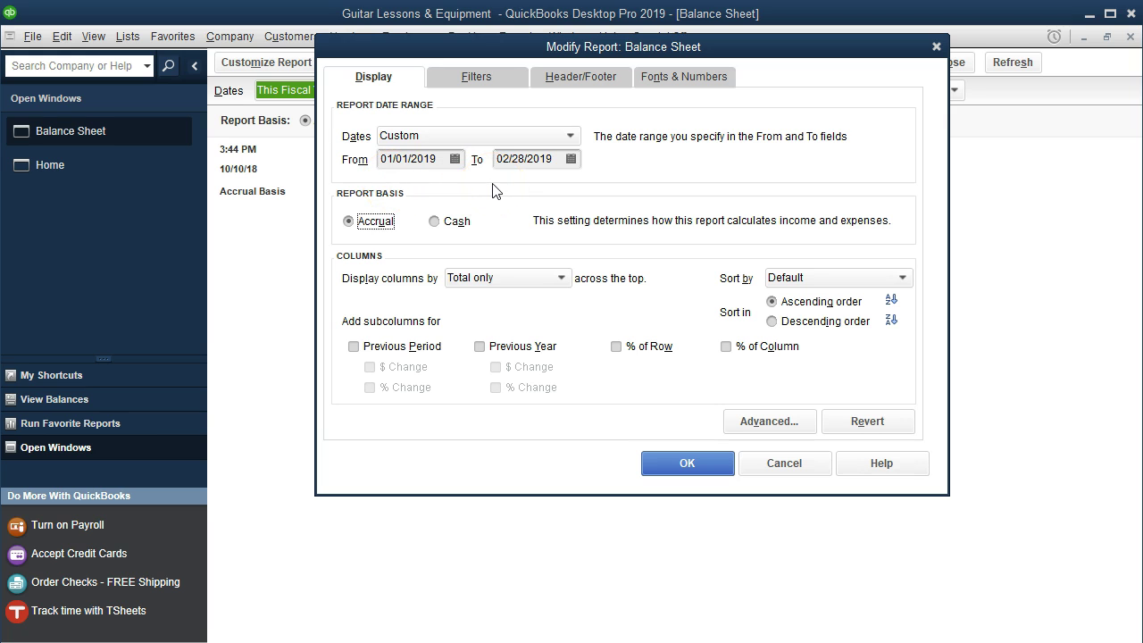
click(714, 463)
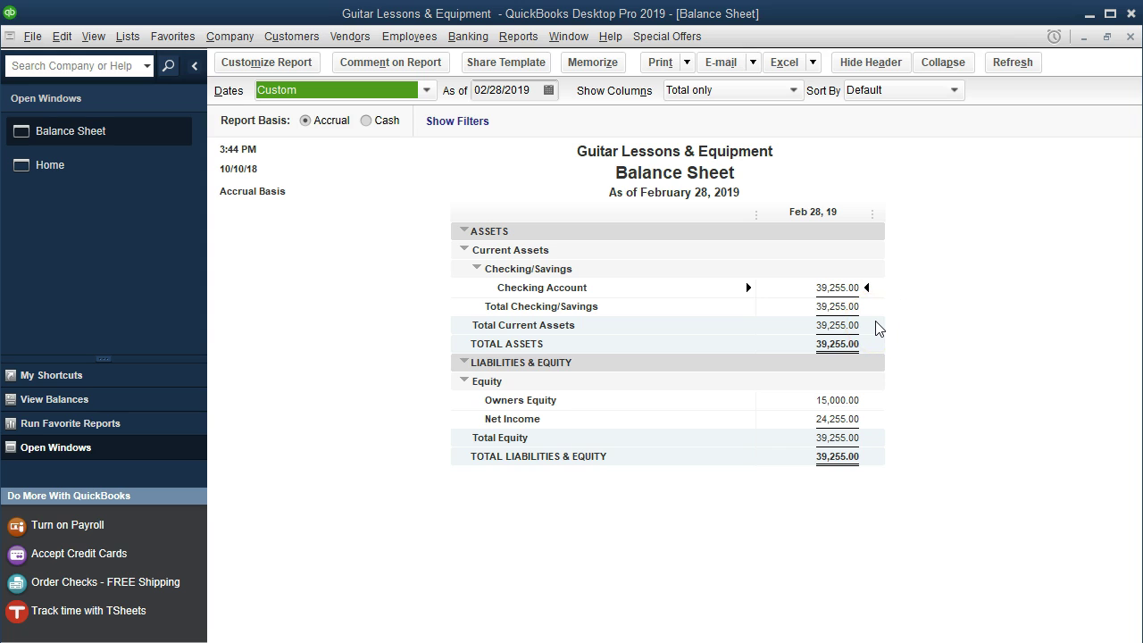
Step: Drill into the Checking Account balance to open its underlying transaction detail
click(842, 291)
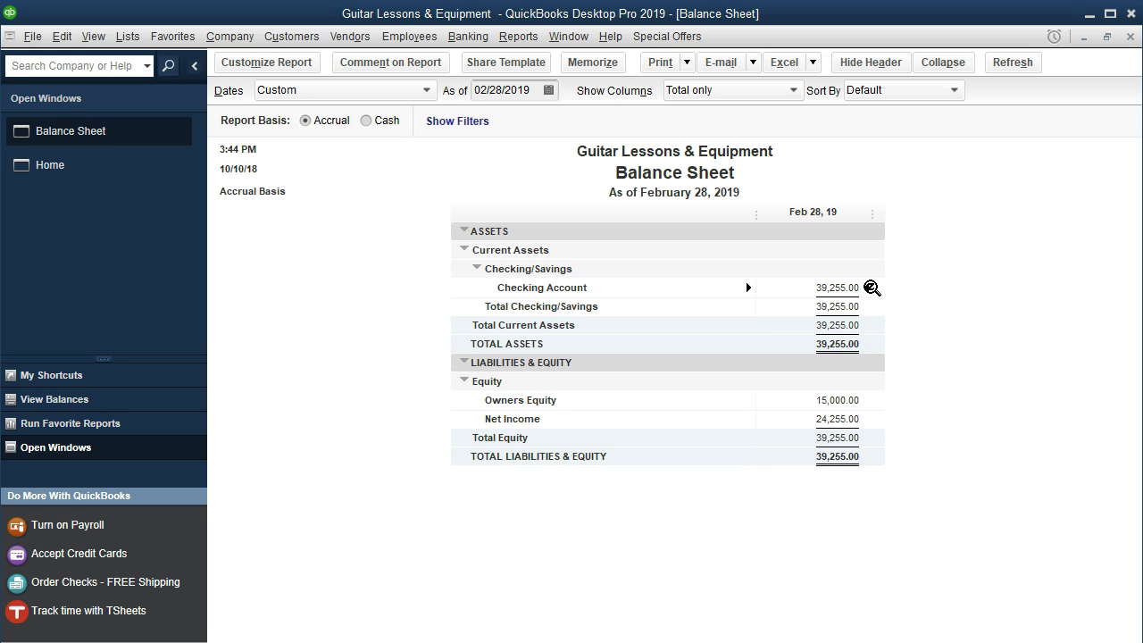
click(870, 302)
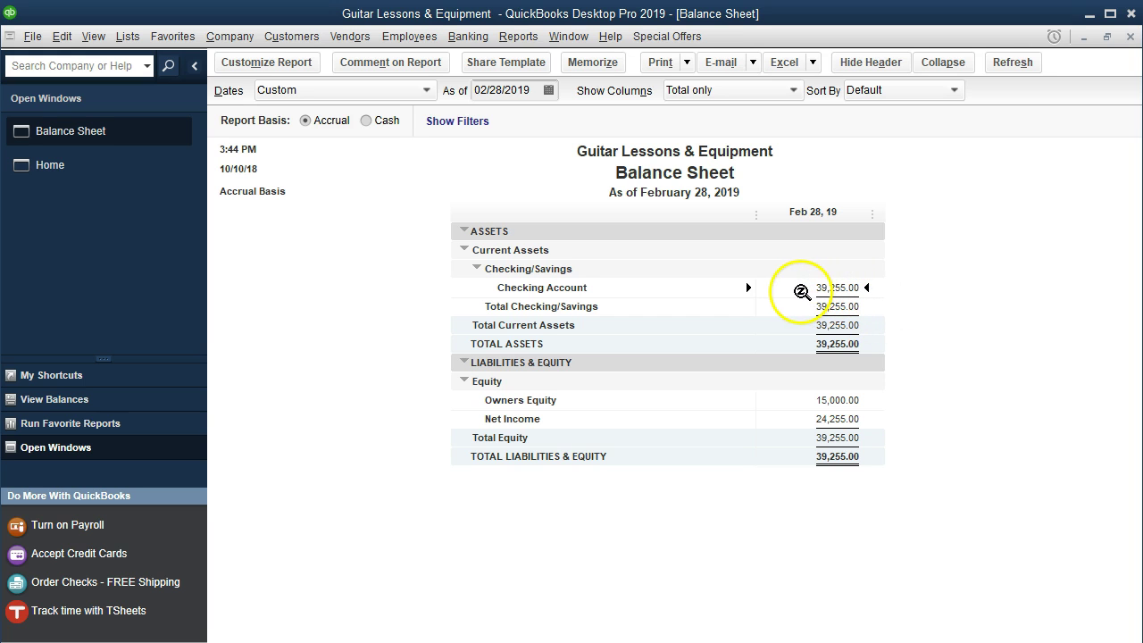
double_click(801, 292)
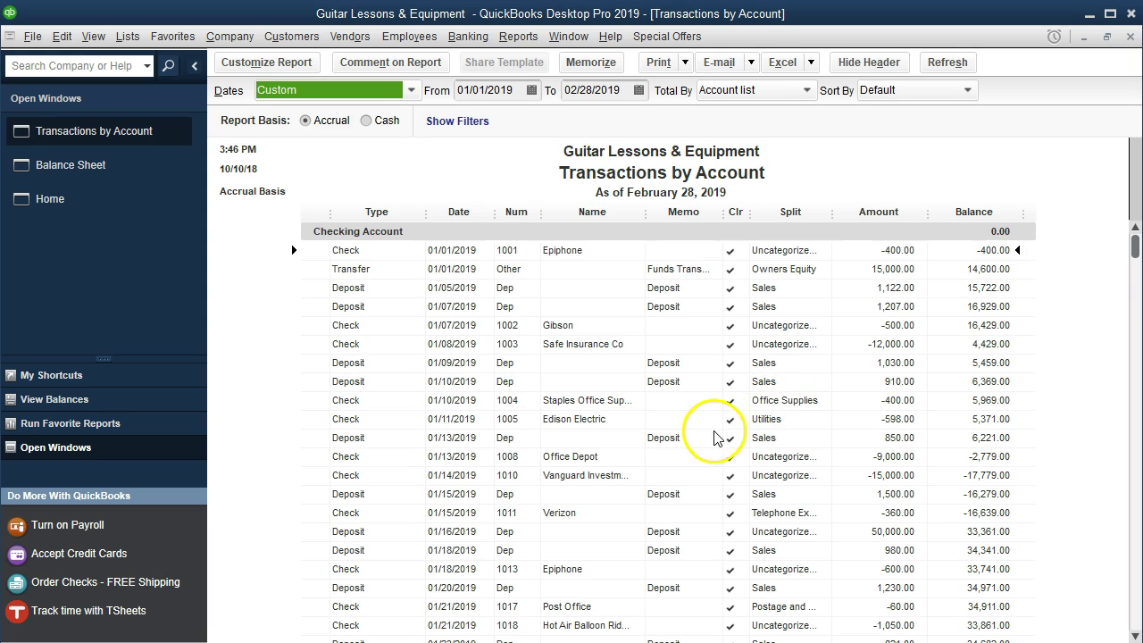
Step: Find the 02/23/2019 sales deposit among the checking account's February transactions and open its source form
scroll(463, 464, down, 10)
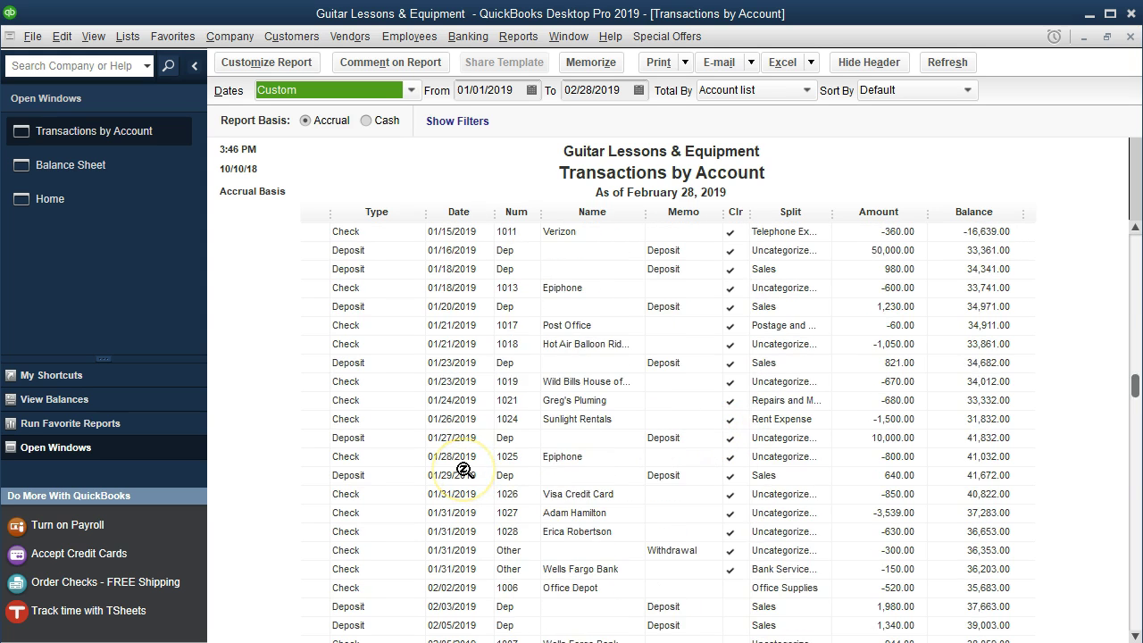
scroll(463, 482, down, 3)
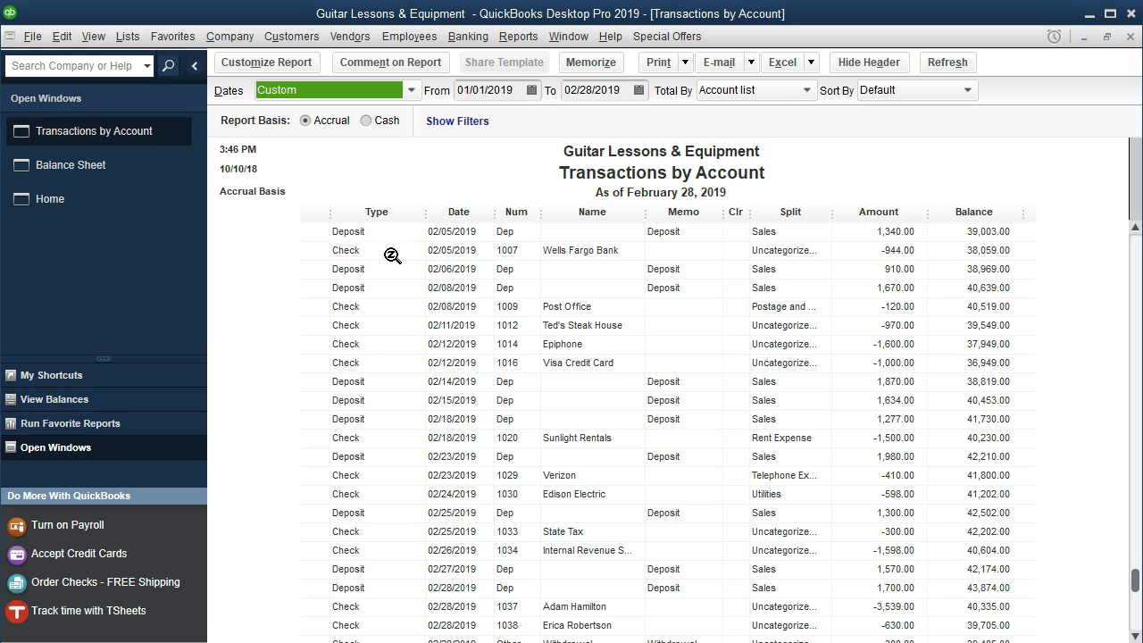
click(386, 327)
click(379, 381)
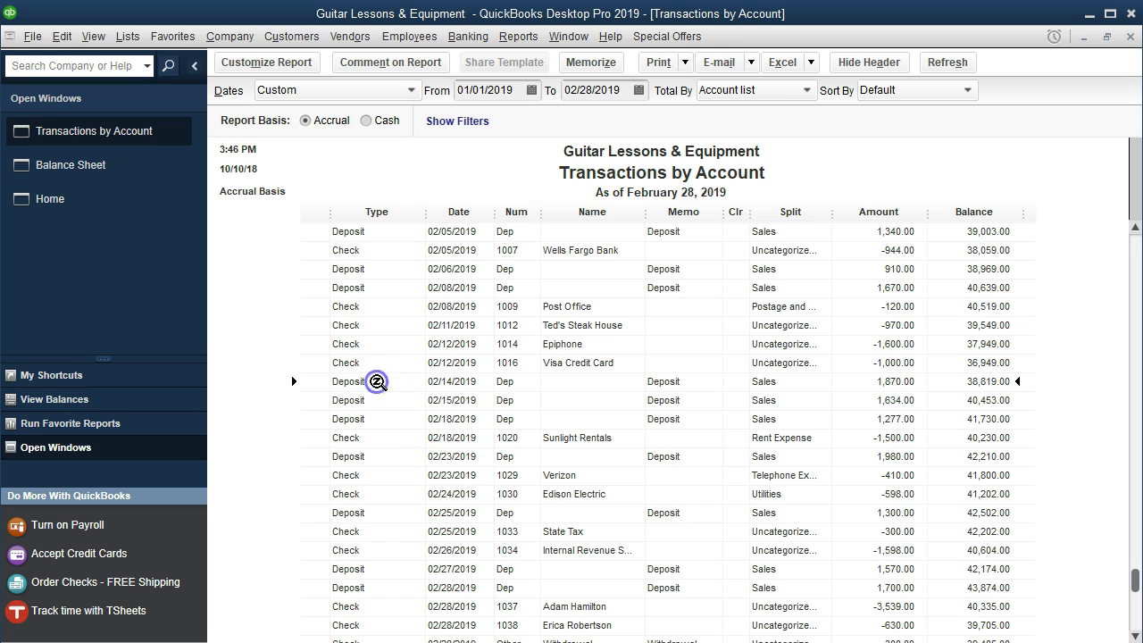
click(390, 458)
scroll(391, 461, down, 2)
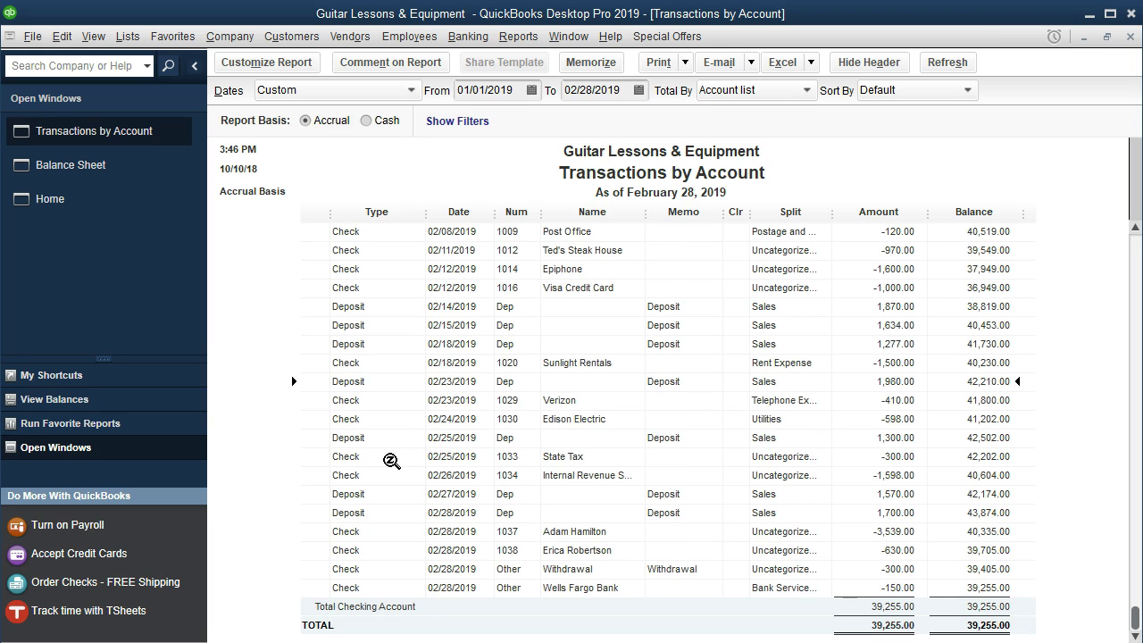
drag(391, 461, 396, 384)
double_click(397, 384)
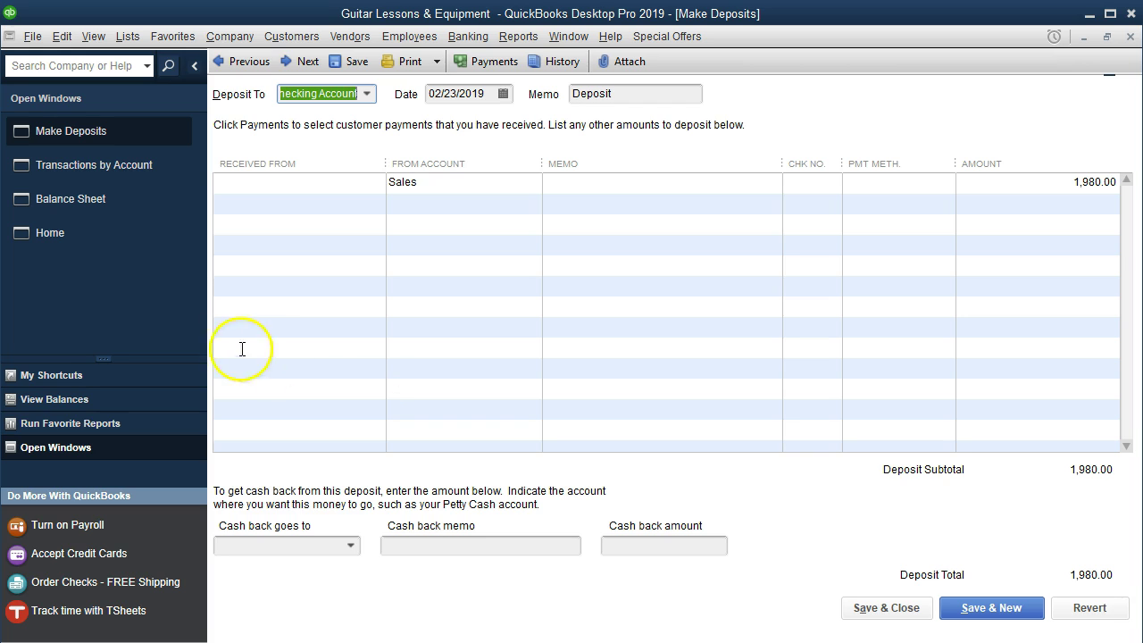
Step: Show the same deposit form through Record Deposits on the home page and close it
click(92, 236)
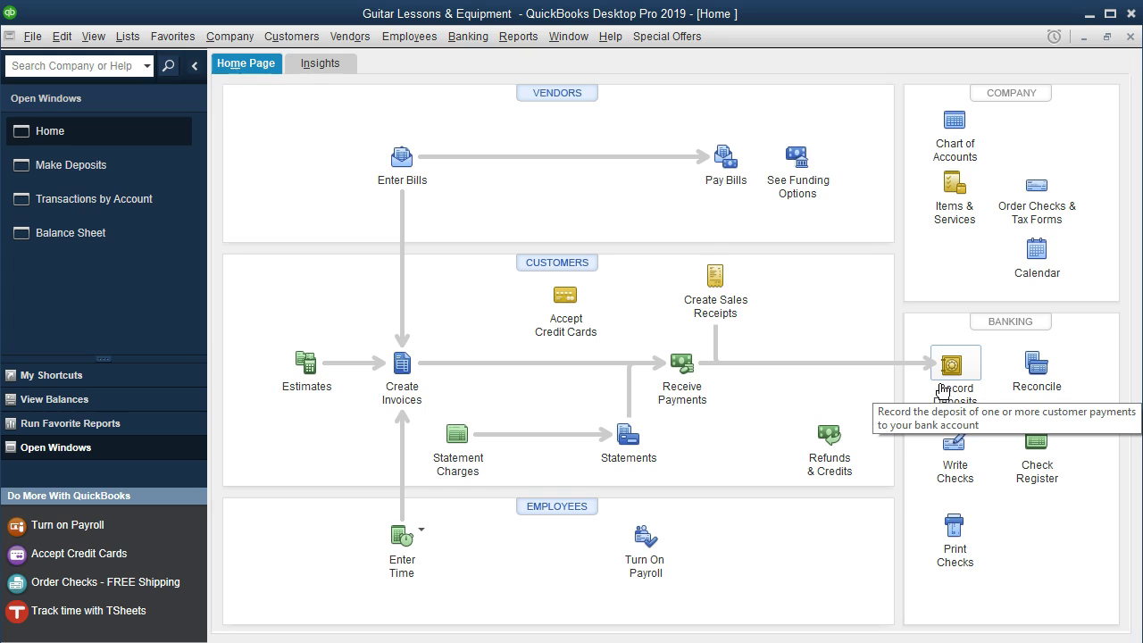
click(941, 384)
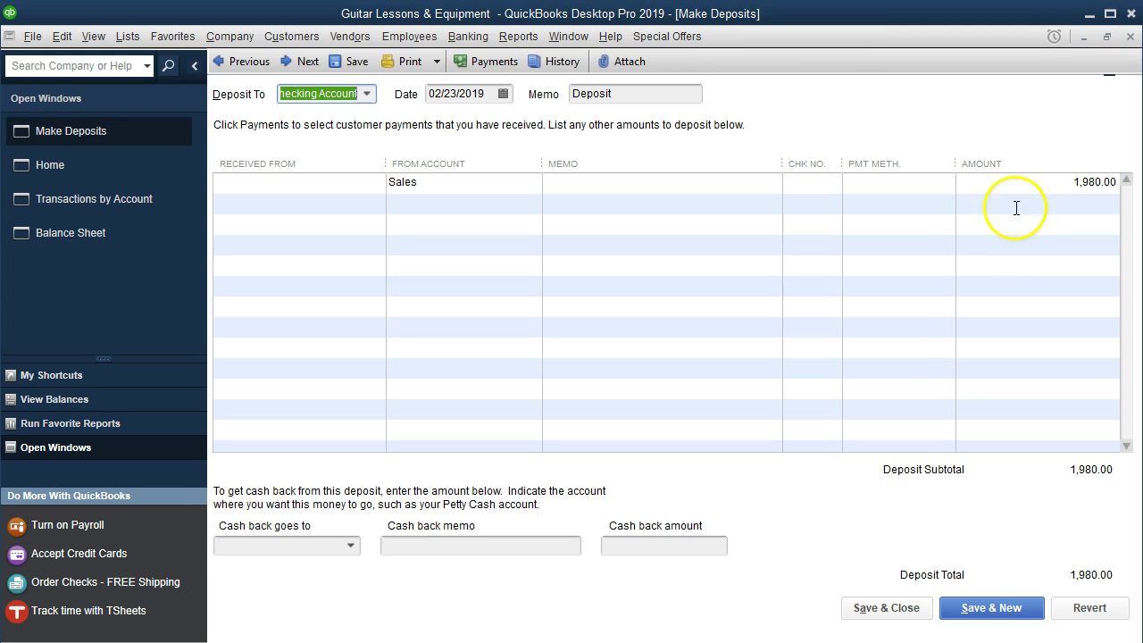
click(1130, 39)
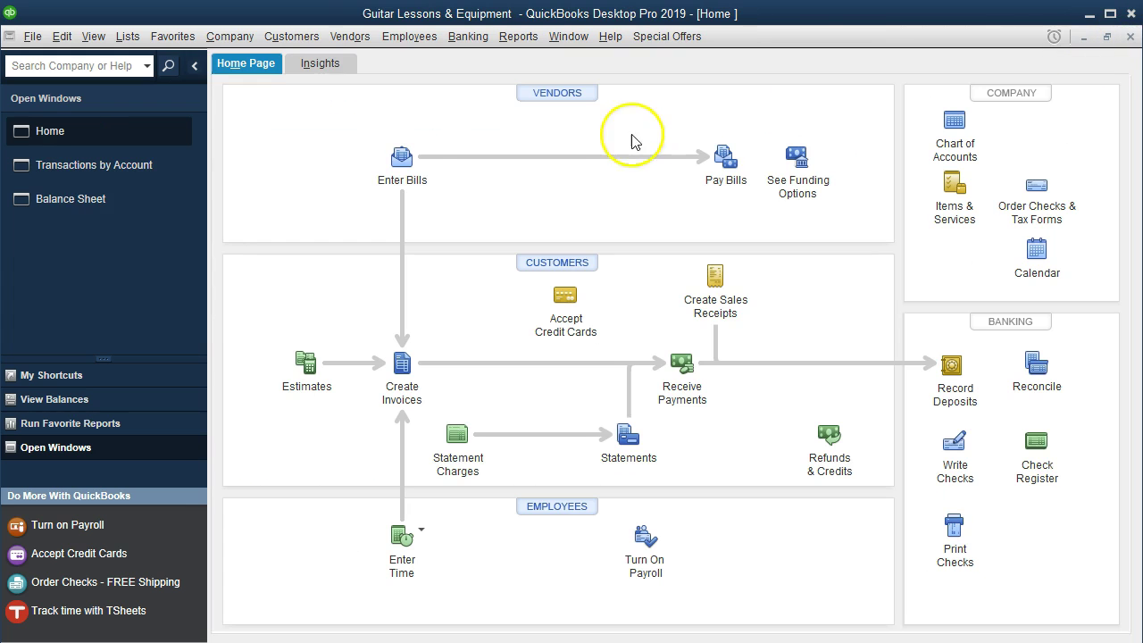
Step: From the Transactions by Account report, open the 02/28/2019 check for 3,539.00 to view its details, and close it
click(107, 175)
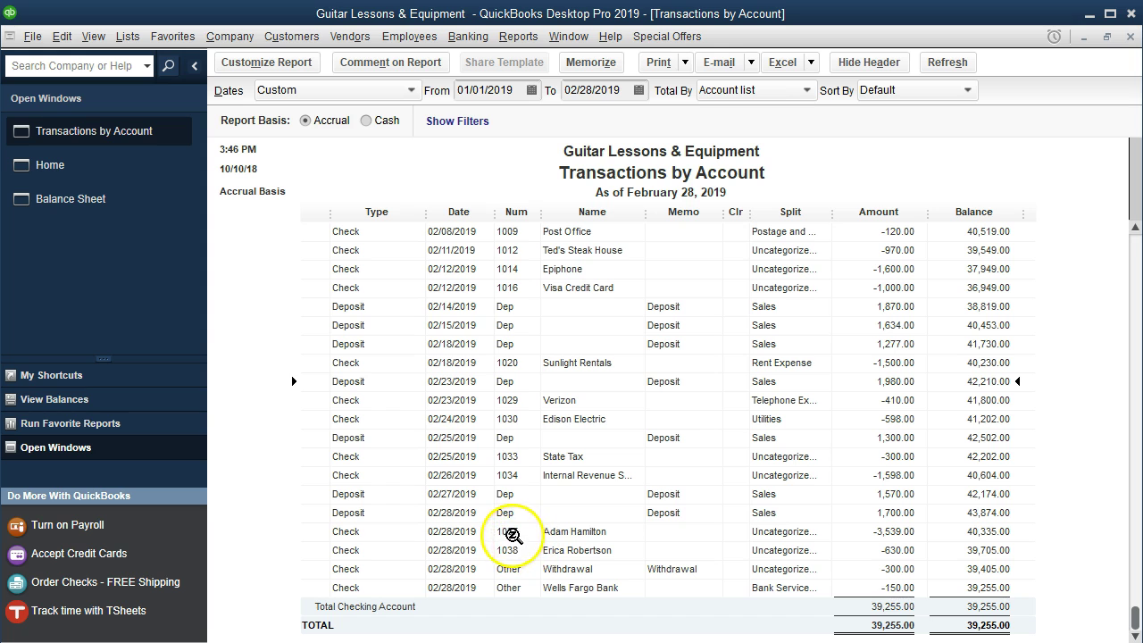
click(352, 533)
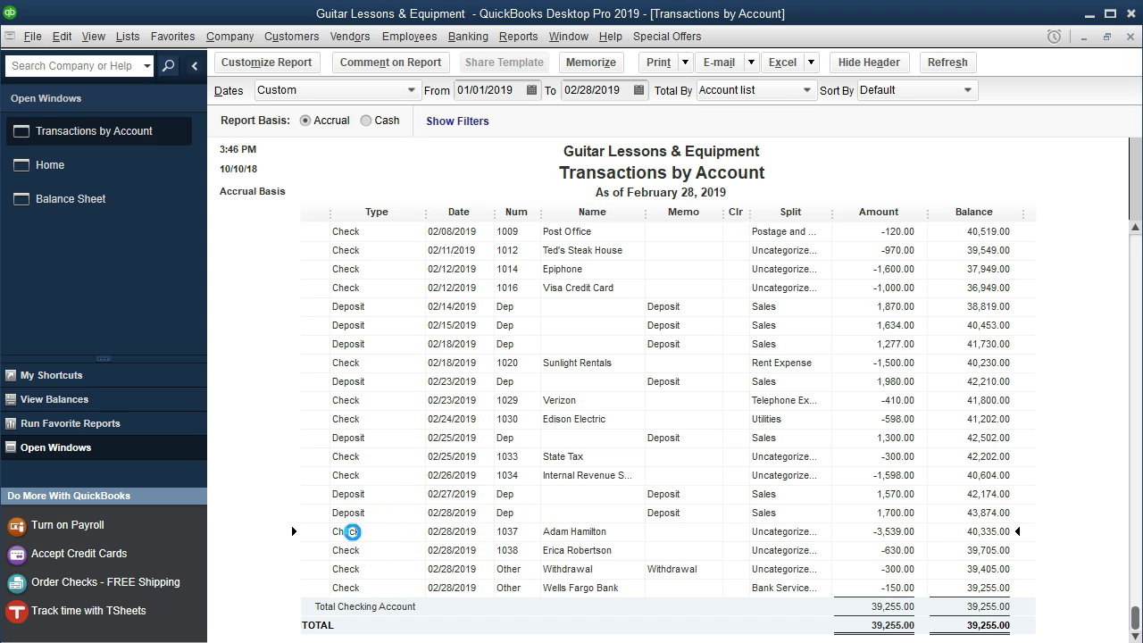
double_click(353, 532)
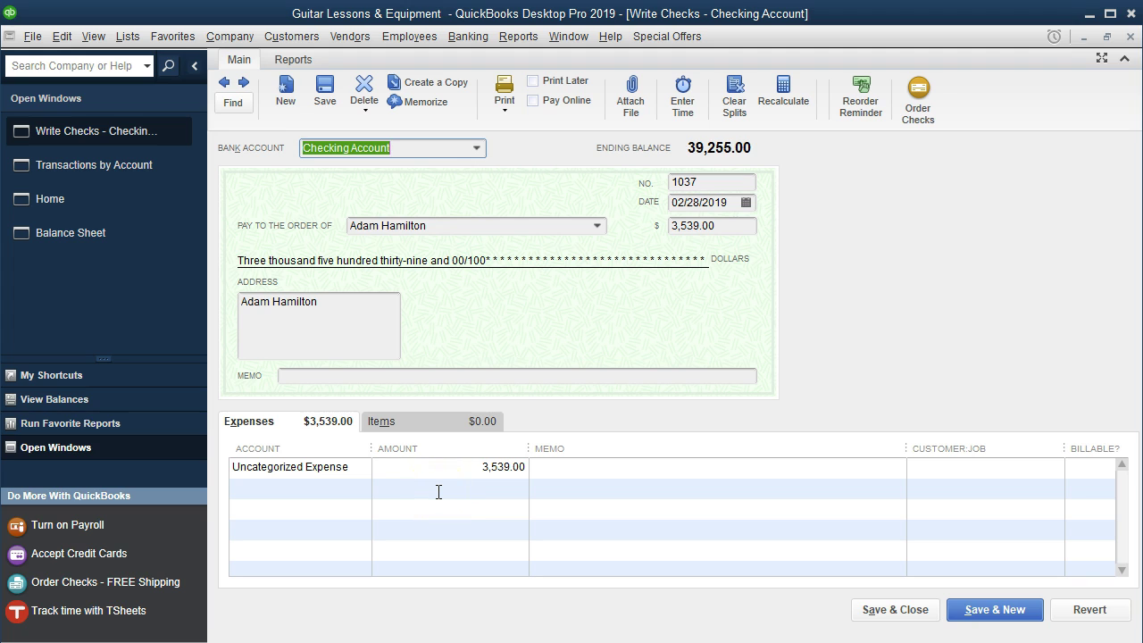
click(409, 178)
click(1131, 36)
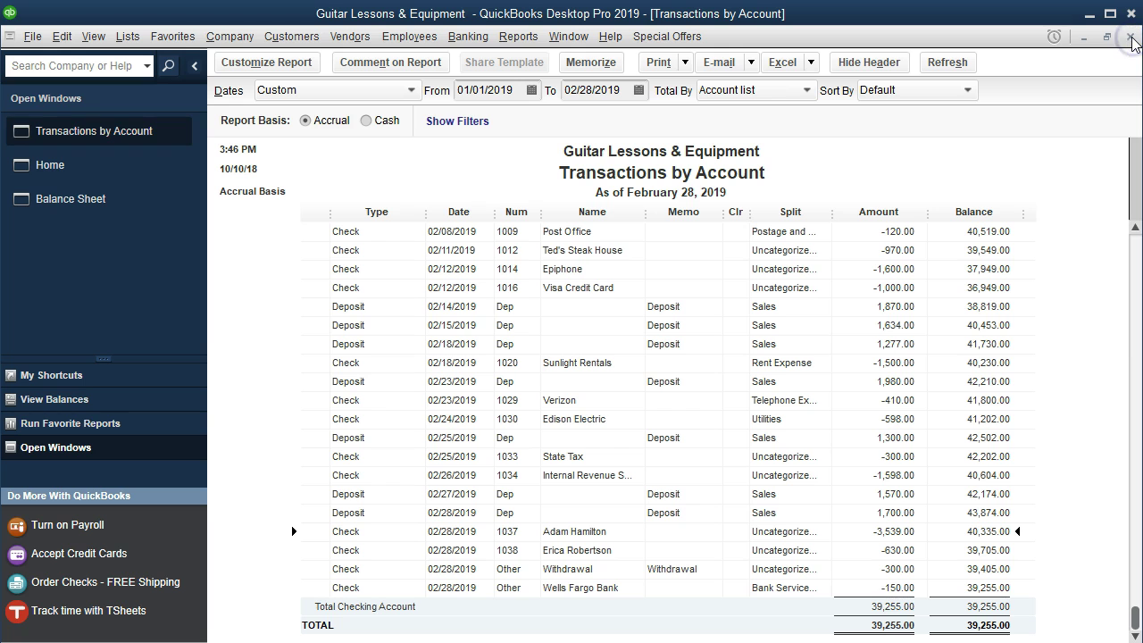
Step: Close the Transactions by Account report and return to the Balance Sheet report
scroll(1023, 503, up, 2)
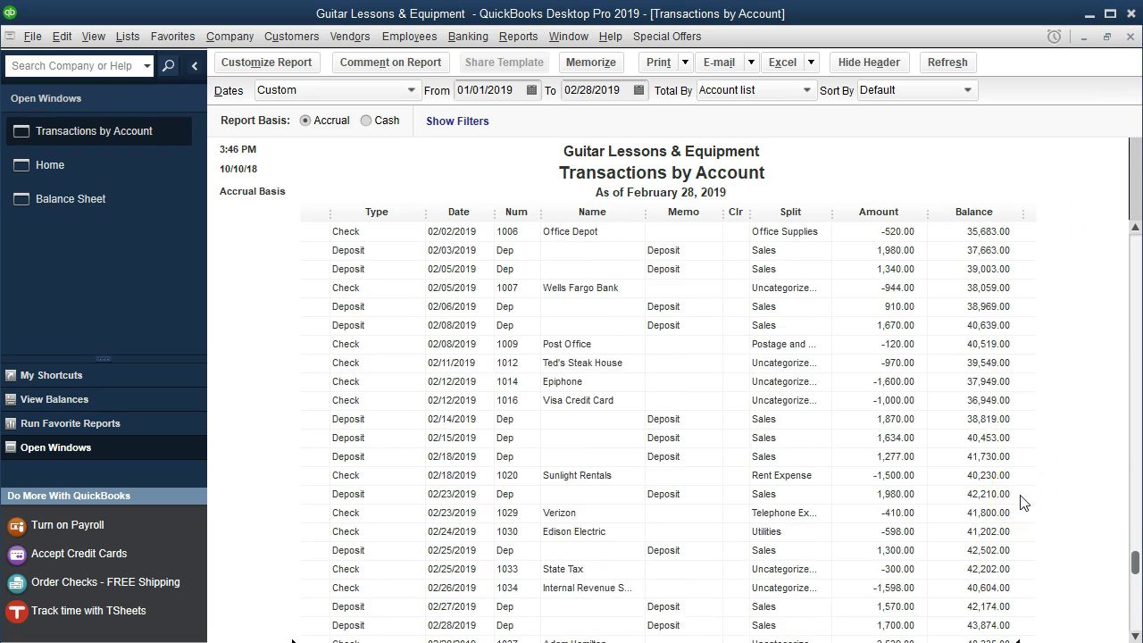
scroll(1022, 503, up, 5)
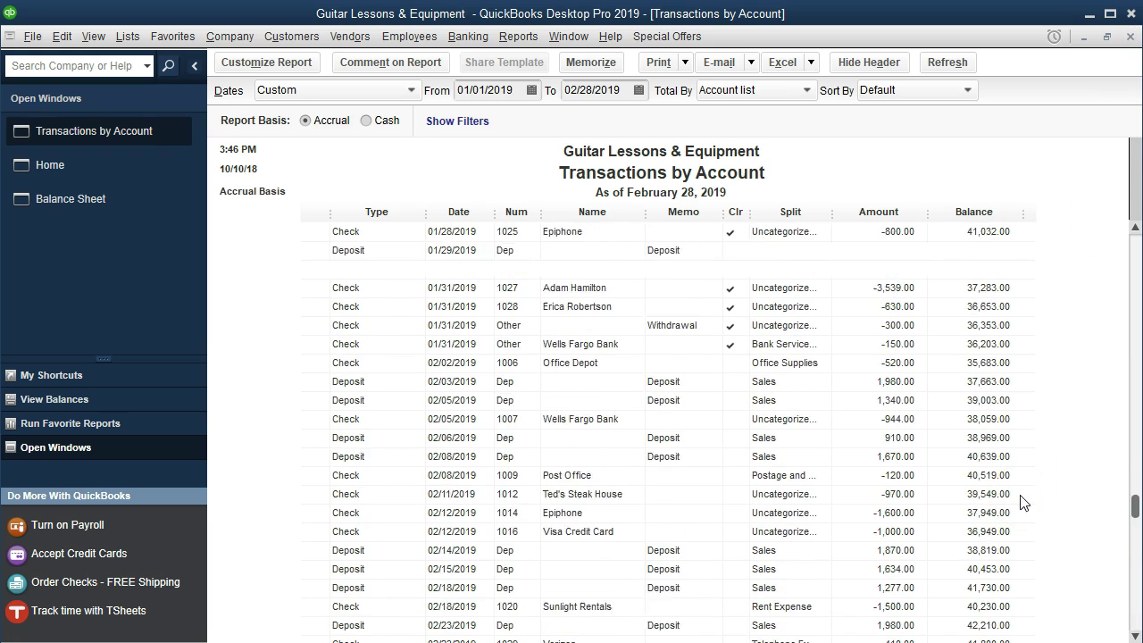
click(1131, 37)
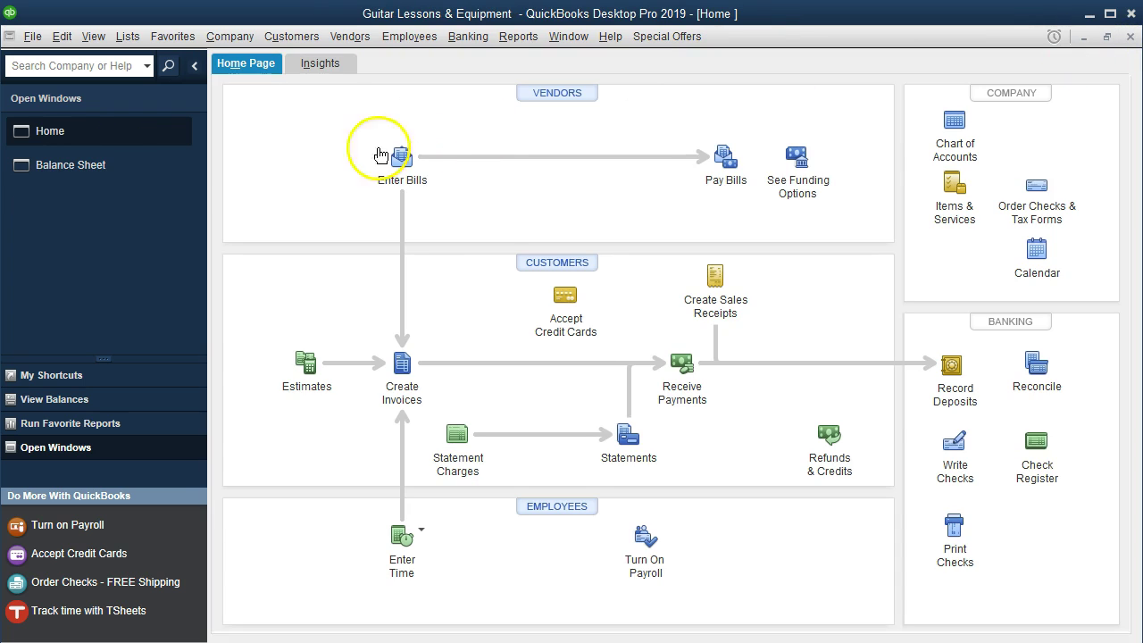
click(146, 168)
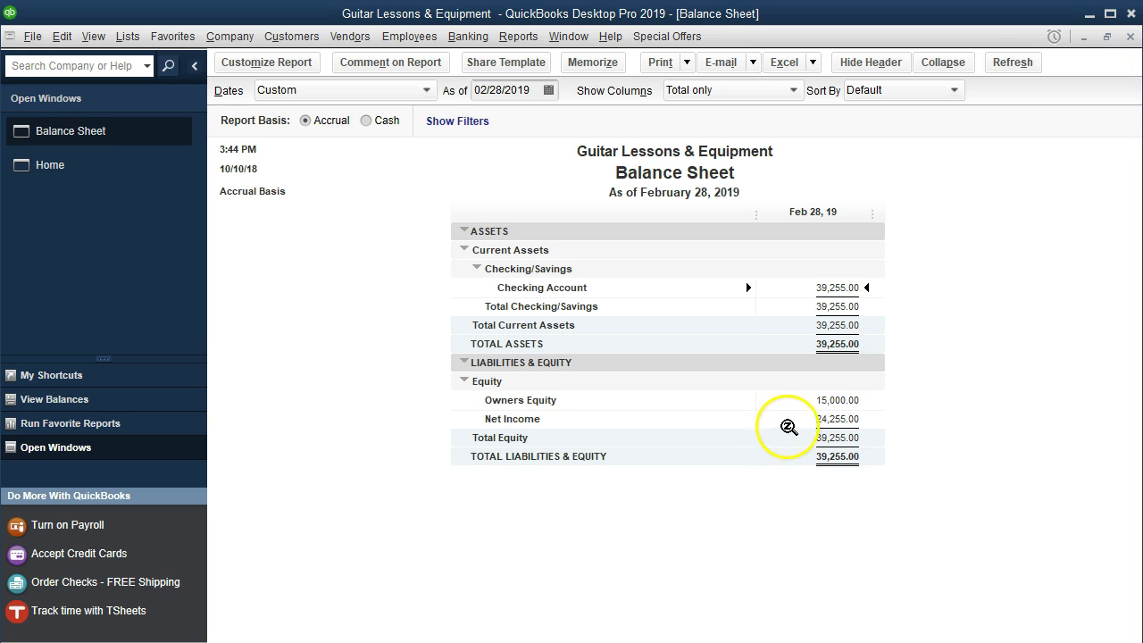
Step: Examine the Owners Equity and Net Income lines in the balance sheet's equity section
click(810, 397)
click(803, 451)
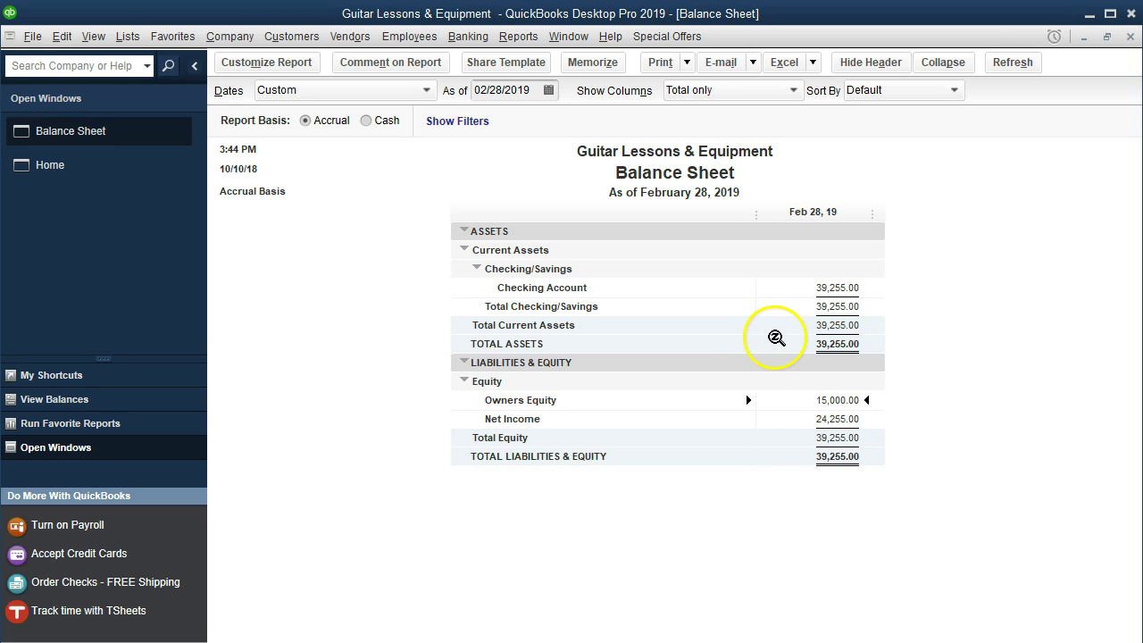
click(772, 415)
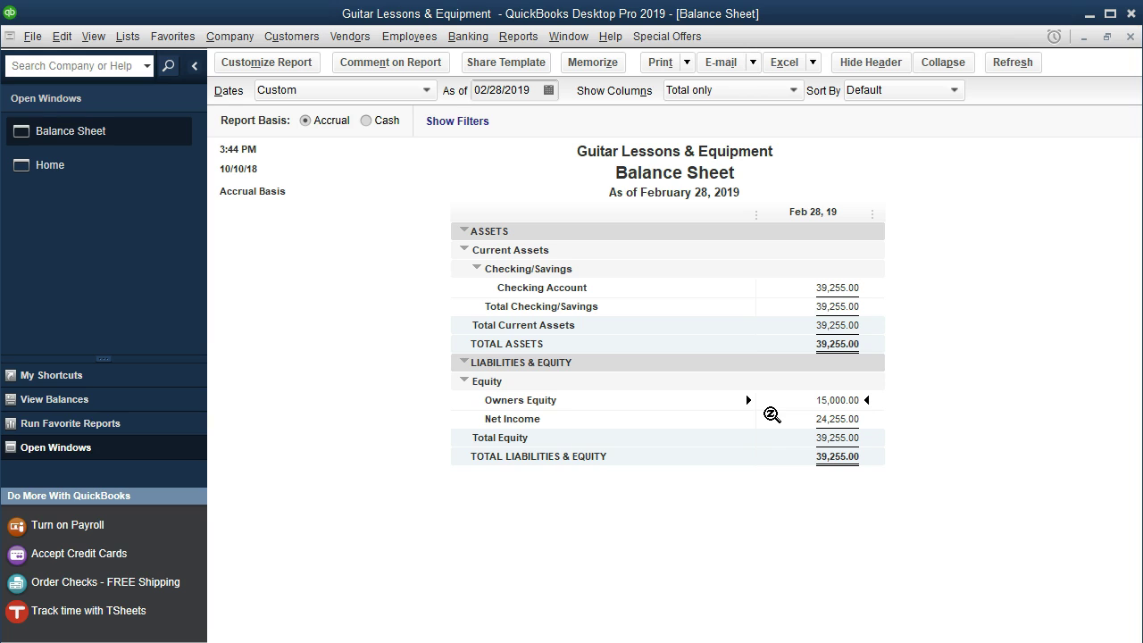
click(772, 412)
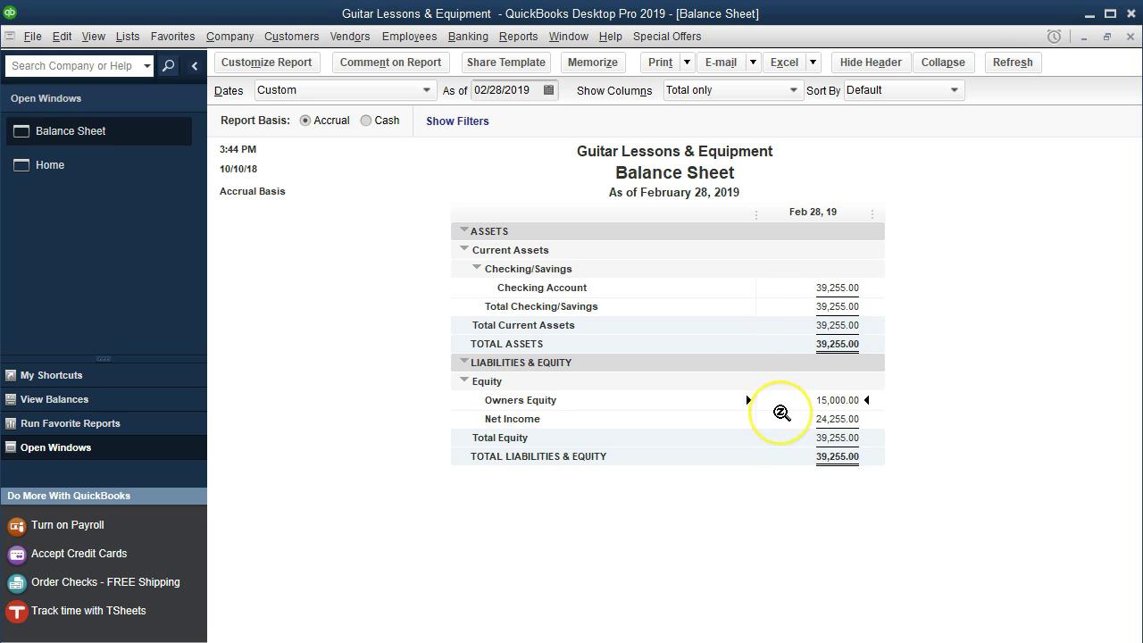
click(788, 411)
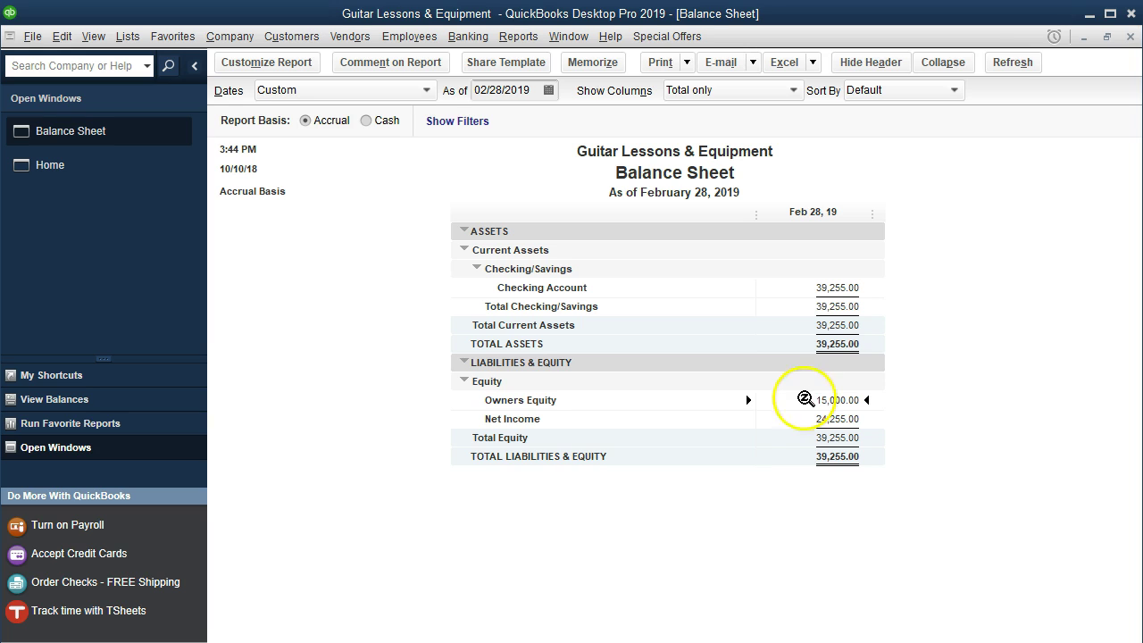
click(806, 419)
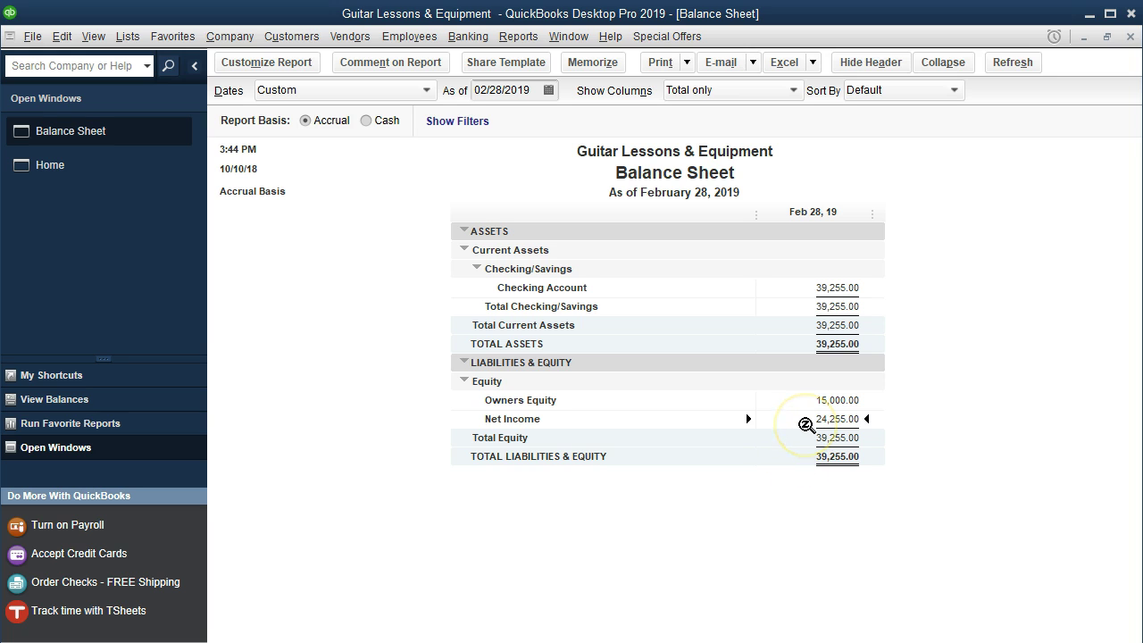
Step: Open the Profit & Loss Standard report from the Company & Financial reports
click(529, 45)
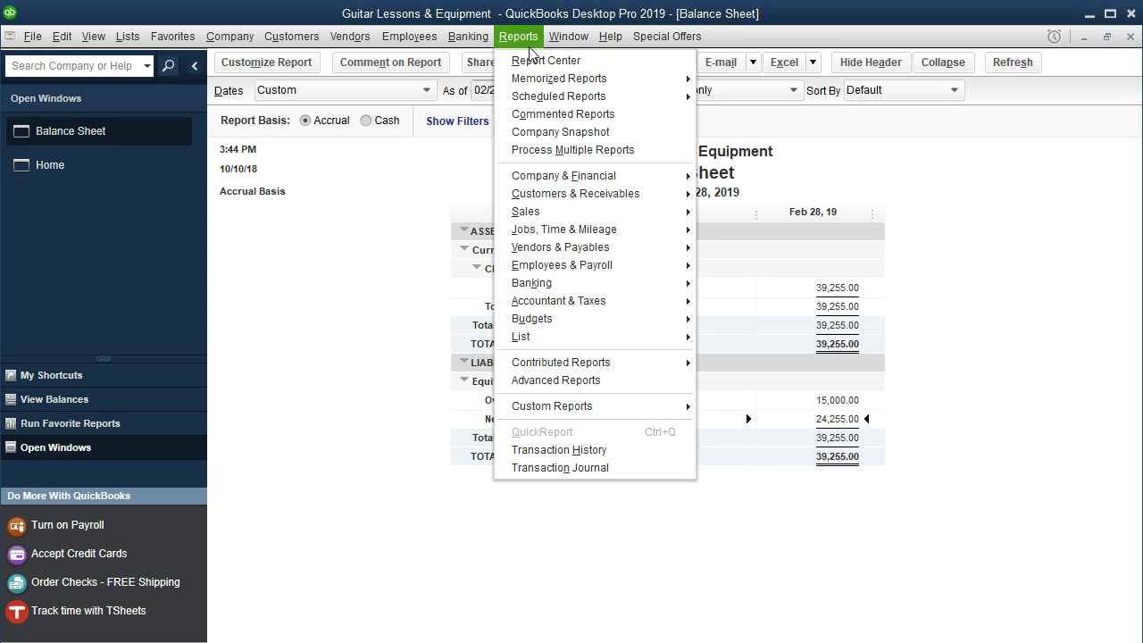
mouse_move(572, 176)
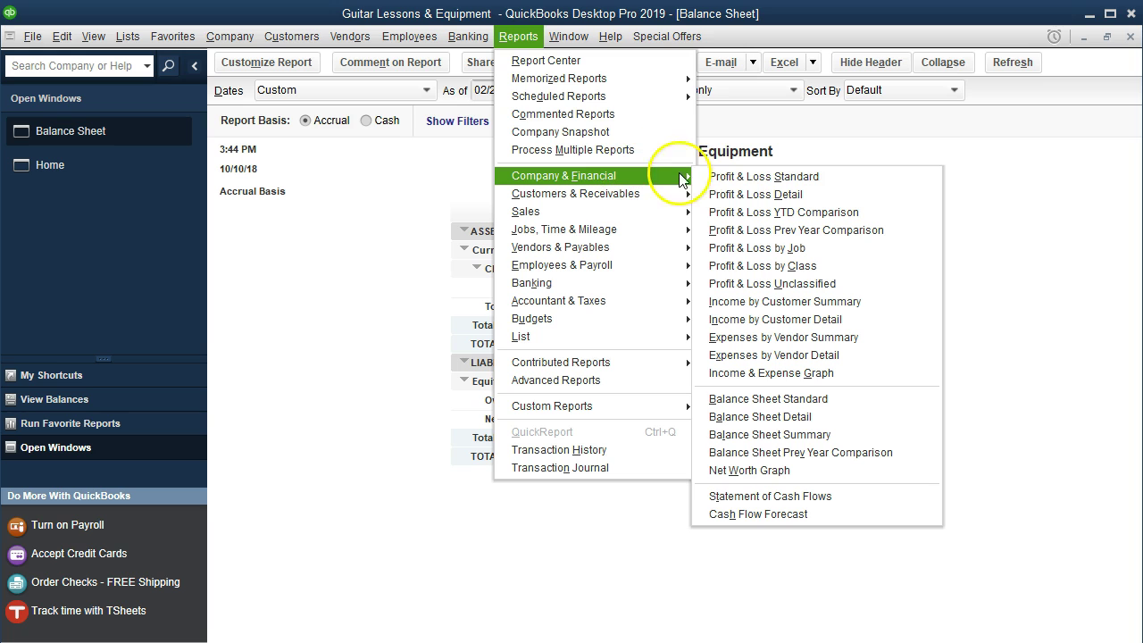
click(839, 176)
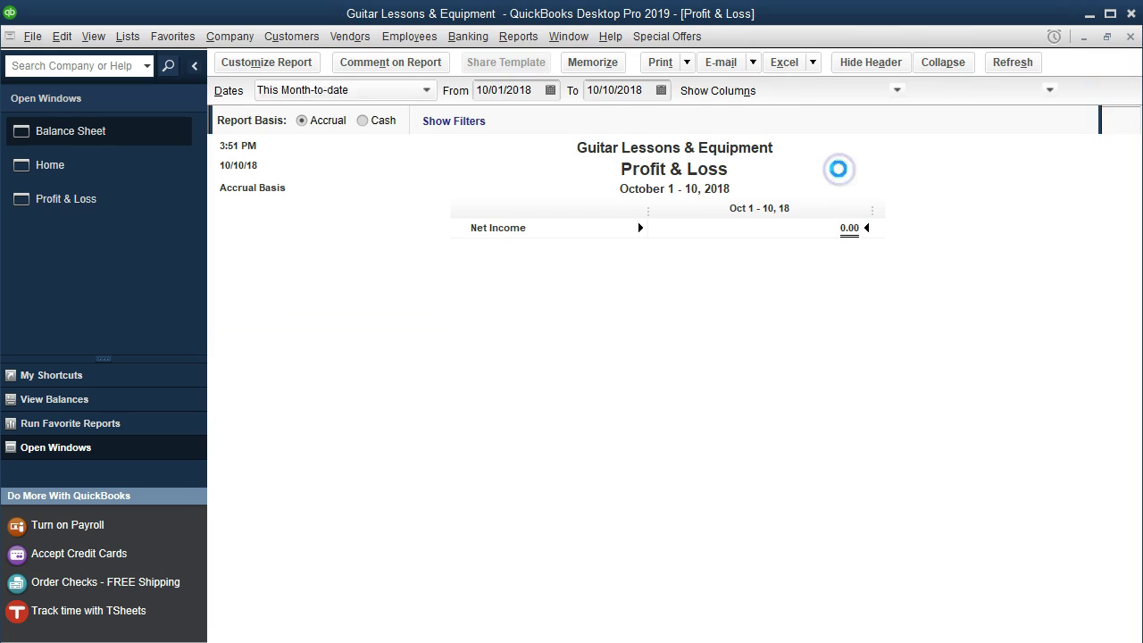
Step: Set the Profit & Loss report's date range from 01/01/2019 to 02/28/2019
key(Tab)
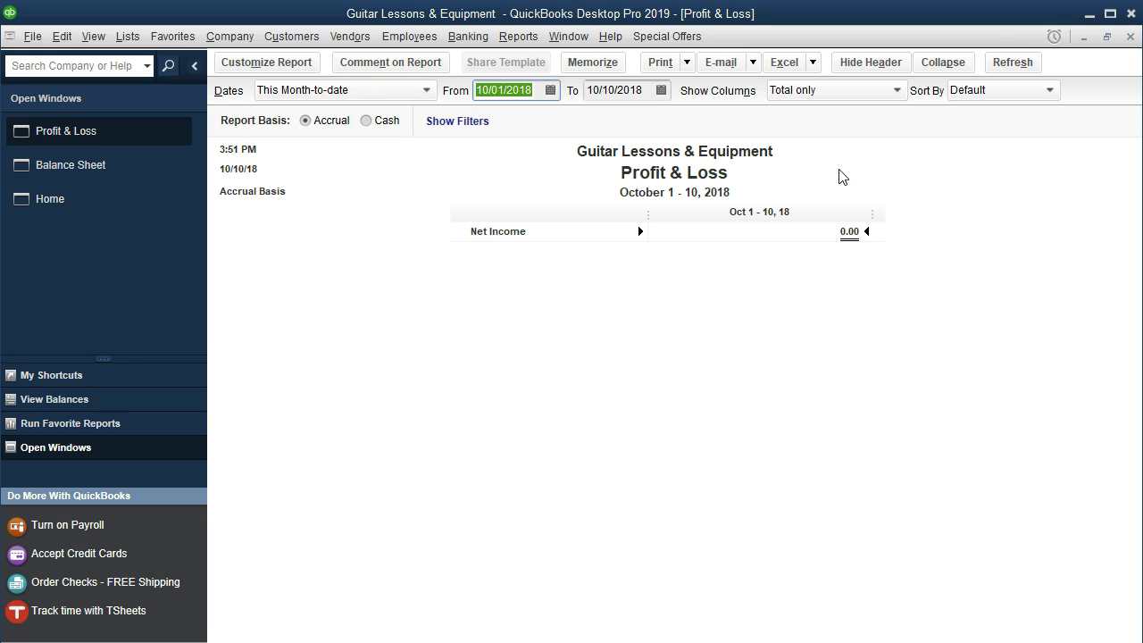
text(01/01/2019)
key(Tab)
text(022)
text(19)
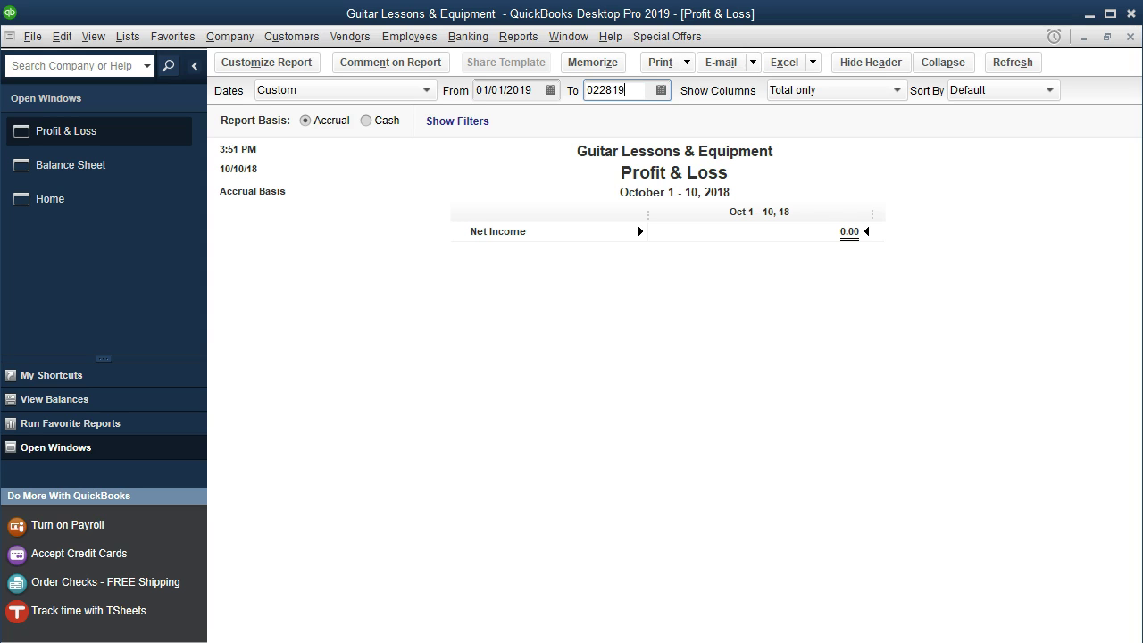
key(Tab)
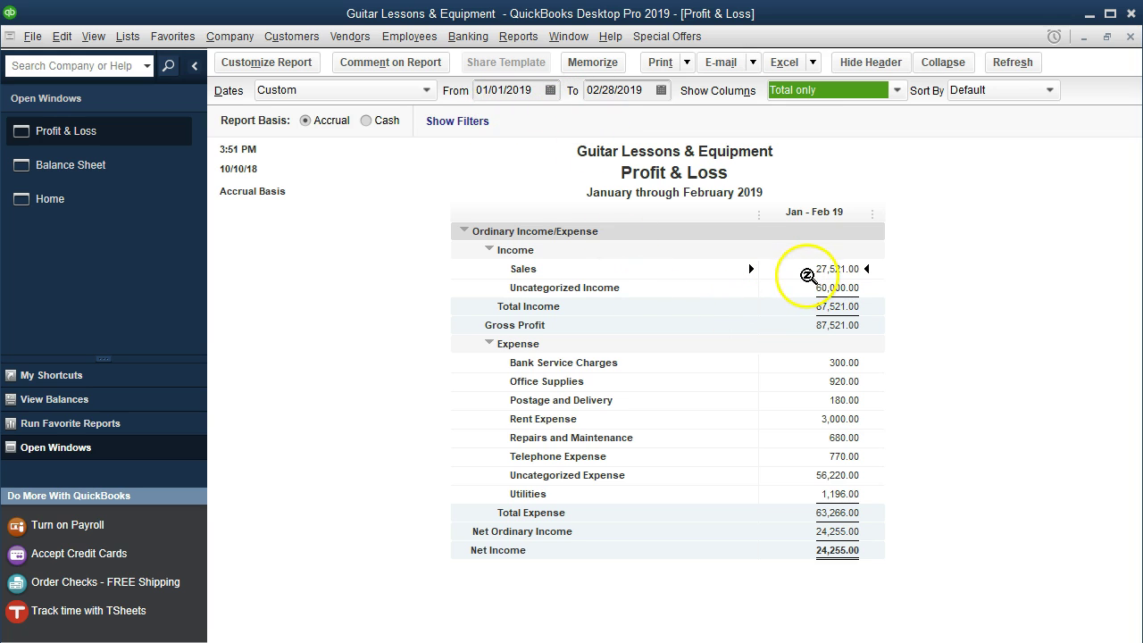
Step: Open the transaction detail behind the Sales total in the income section and review its deposits
click(806, 273)
click(812, 290)
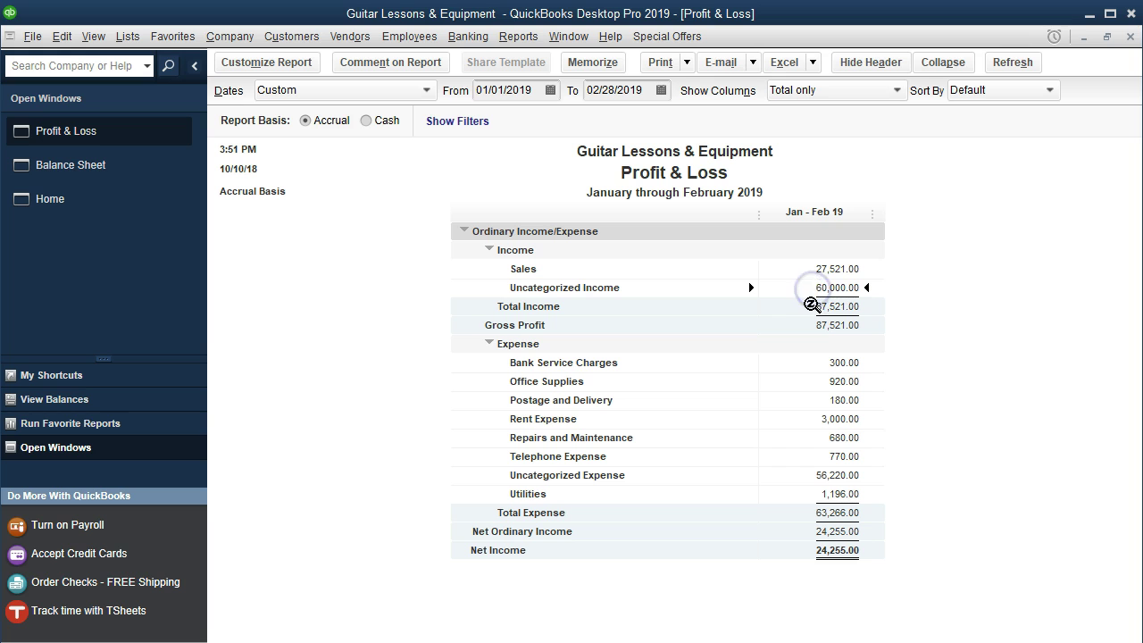
click(809, 268)
double_click(802, 269)
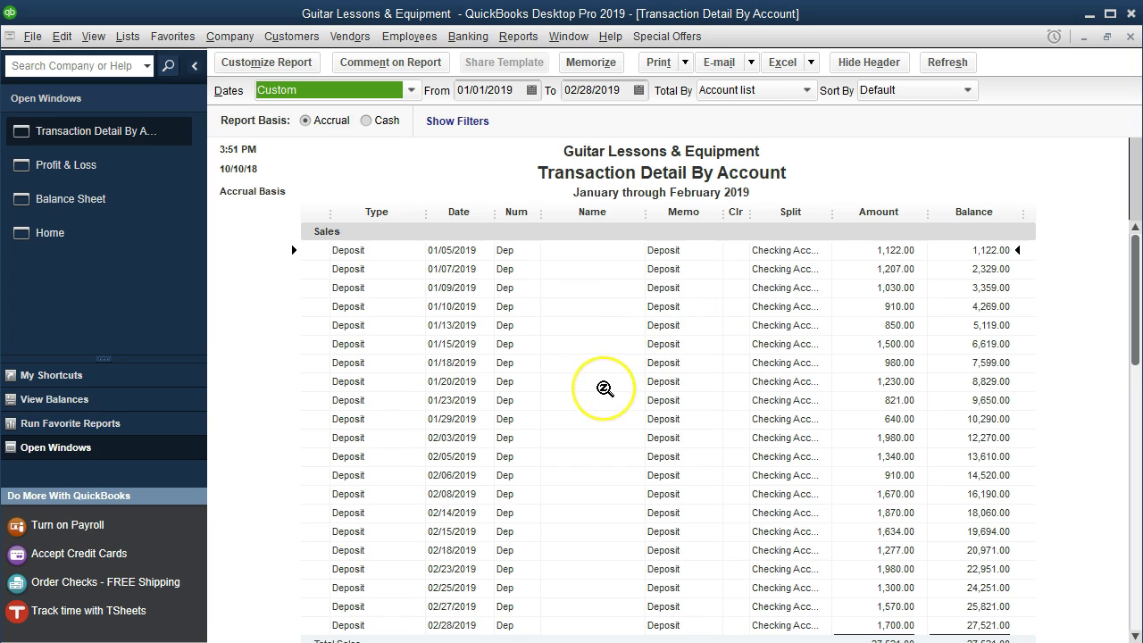
scroll(603, 392, down, 1)
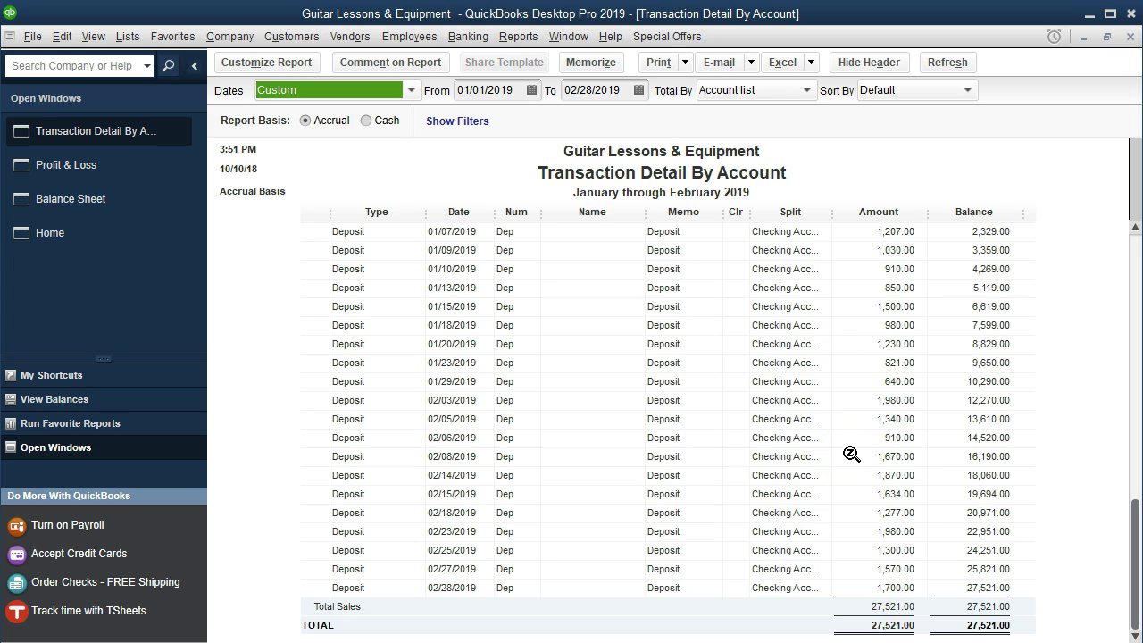
Step: View the 02/15/2019 deposit for 1,634.00, and close it and the Sales transaction detail
double_click(891, 493)
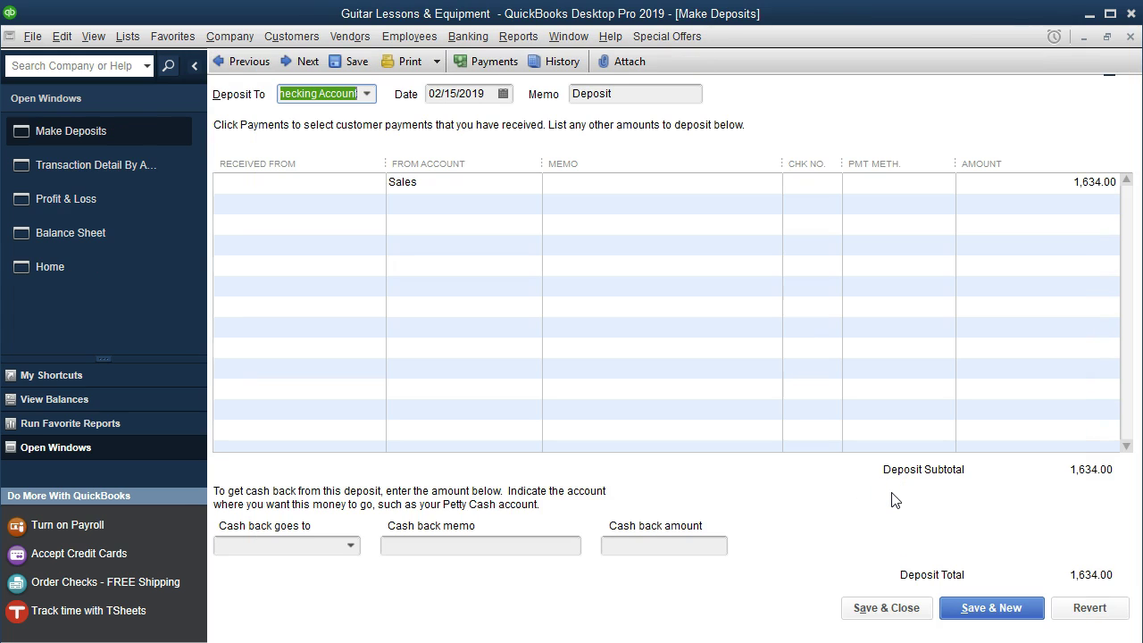
click(1130, 39)
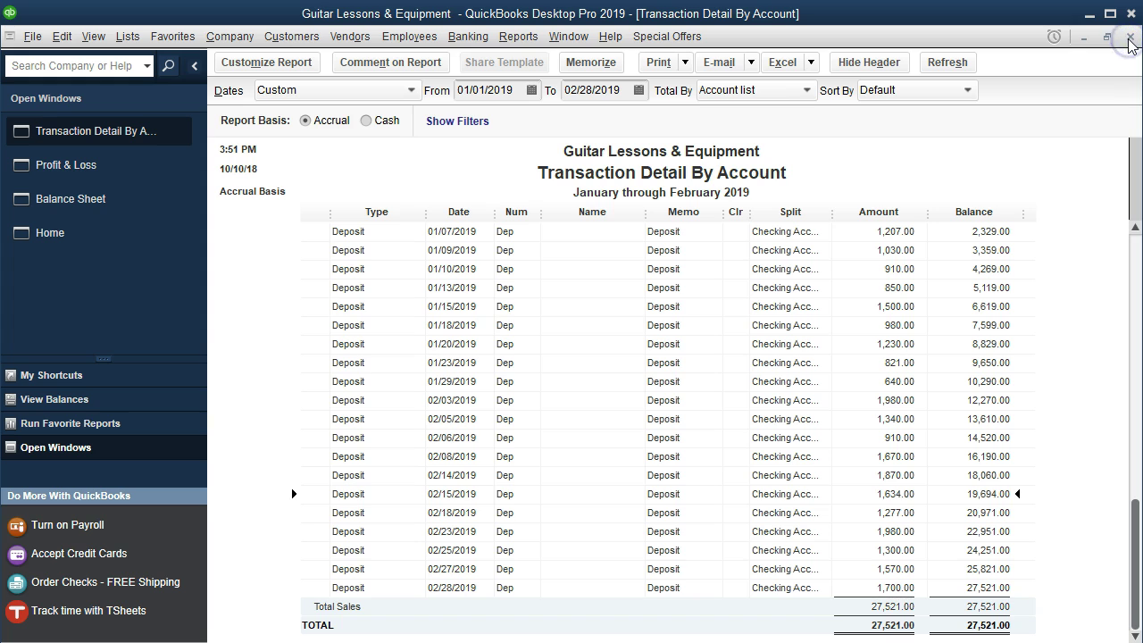
click(1130, 39)
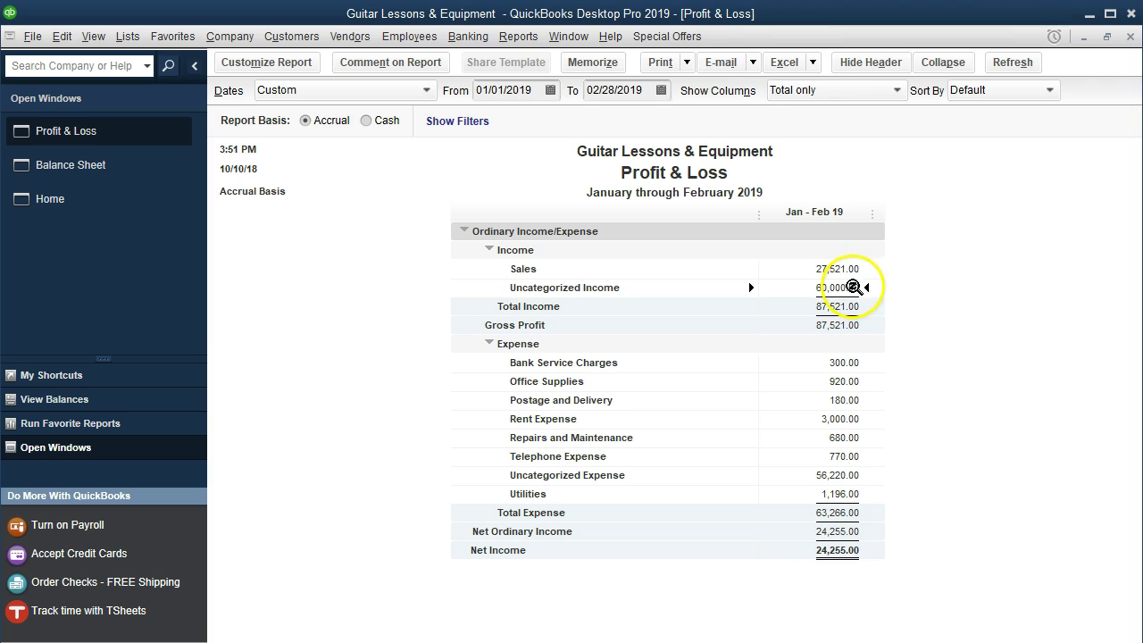
Step: Open the transaction detail behind Uncategorized Income and view the 01/16/2019 deposit for 50,000.00
double_click(853, 287)
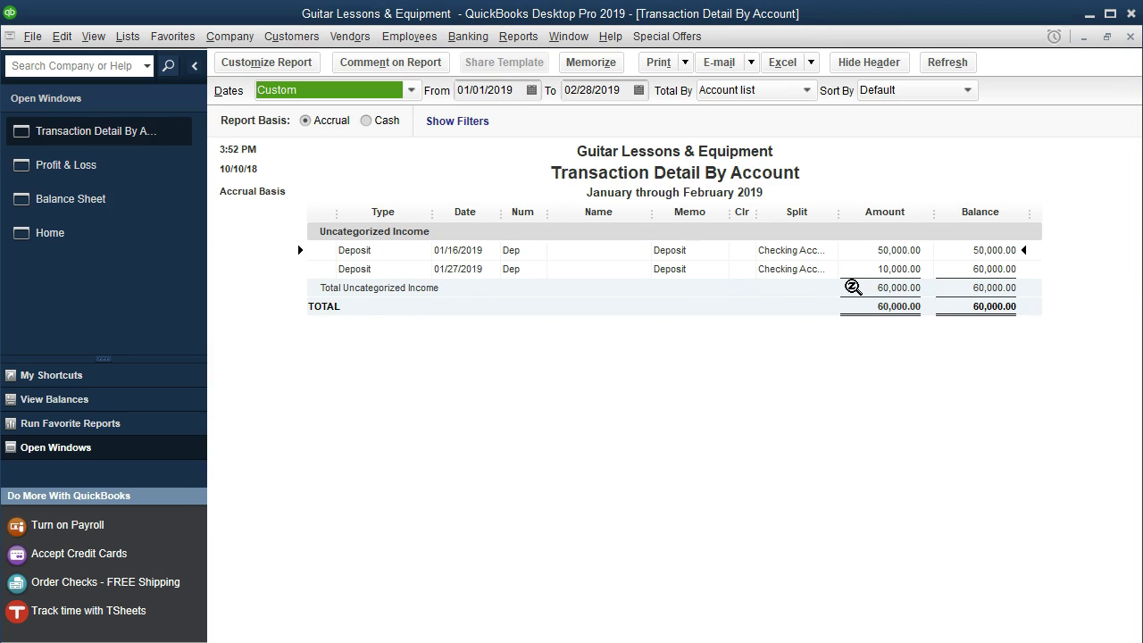
double_click(887, 250)
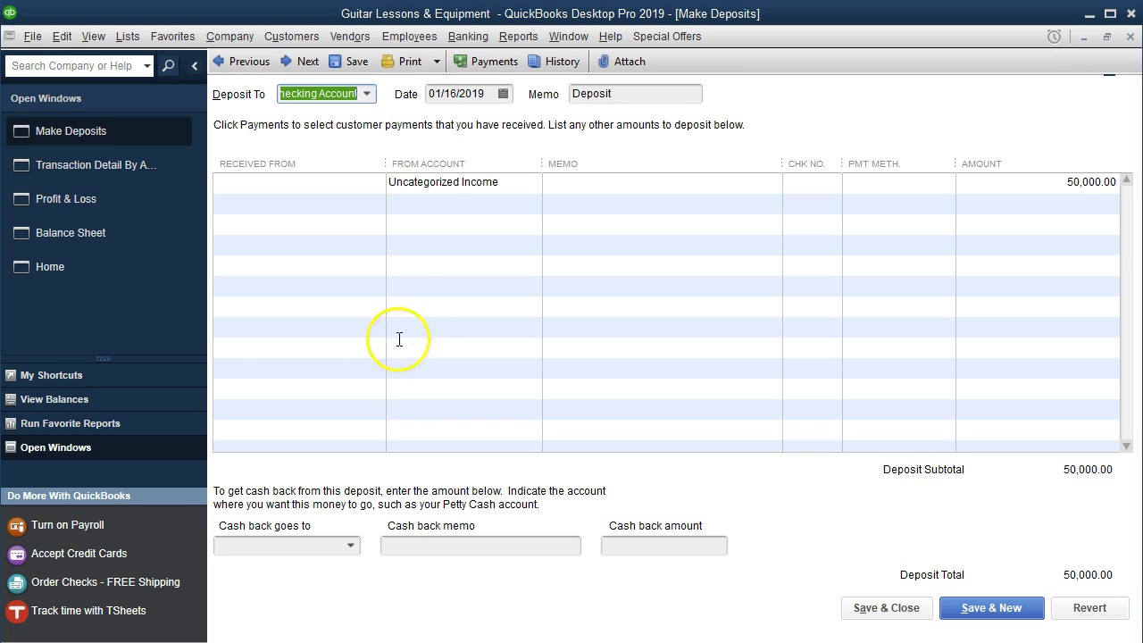
click(484, 306)
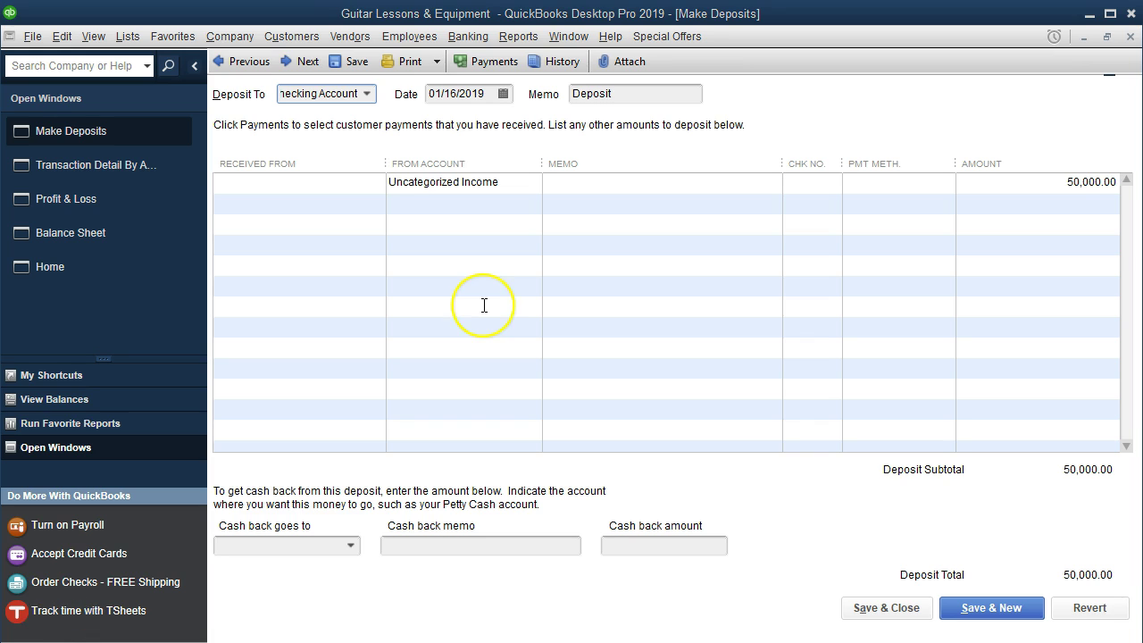
click(435, 219)
Step: Switch to the Home page and look over the customer and banking workflow
click(109, 273)
click(617, 474)
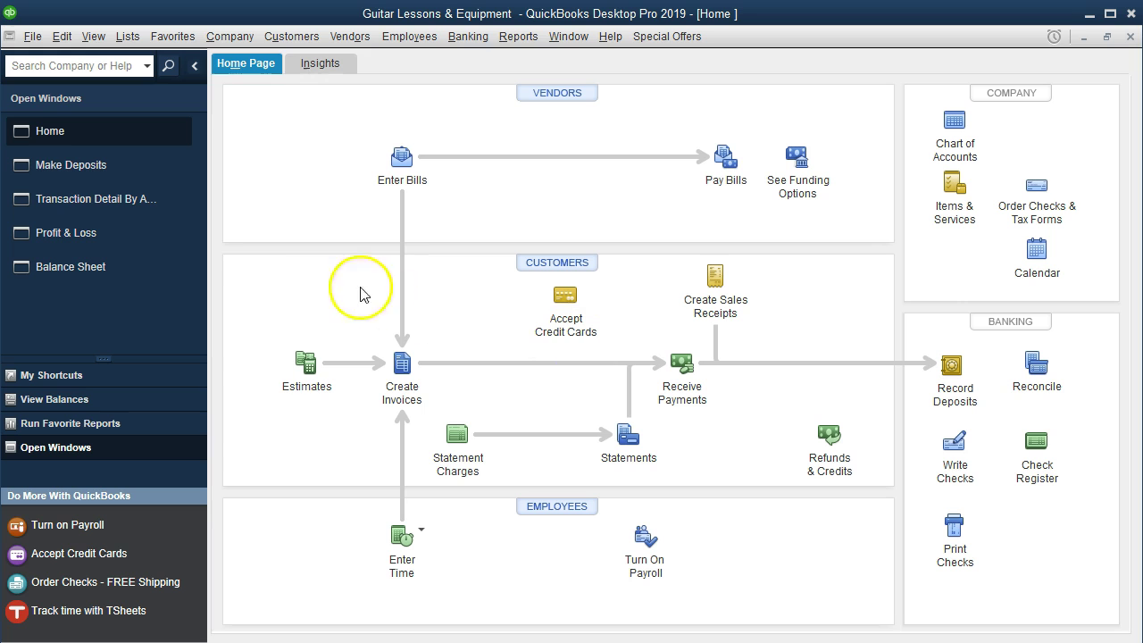
Step: Close the Uncategorized Income transaction detail and the open deposit, and return to the Profit & Loss report
click(163, 211)
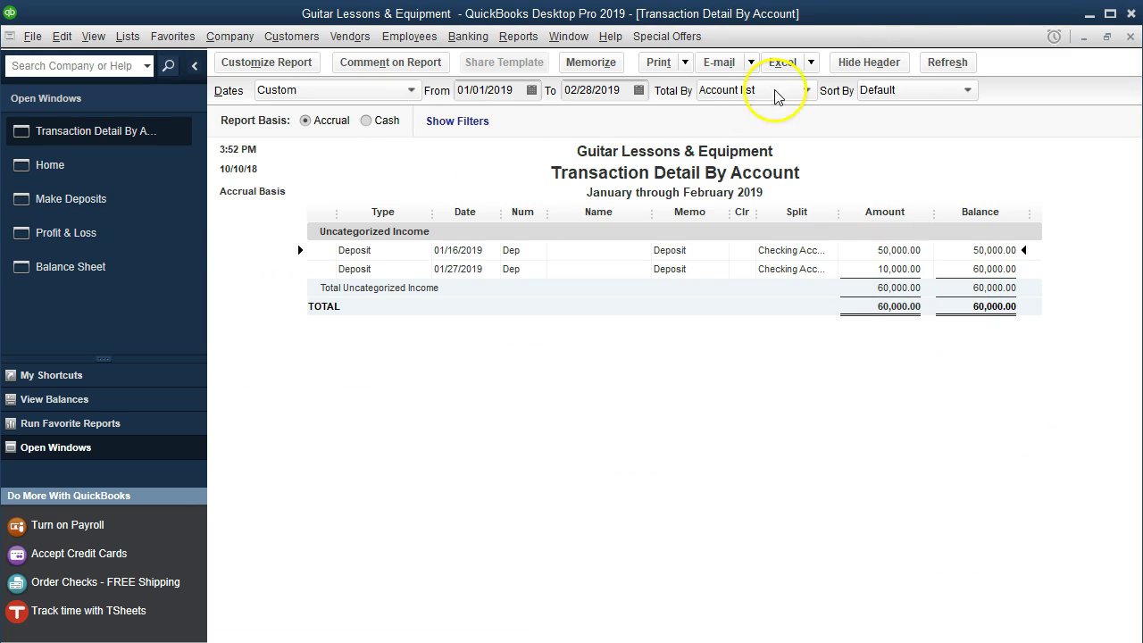
click(1130, 36)
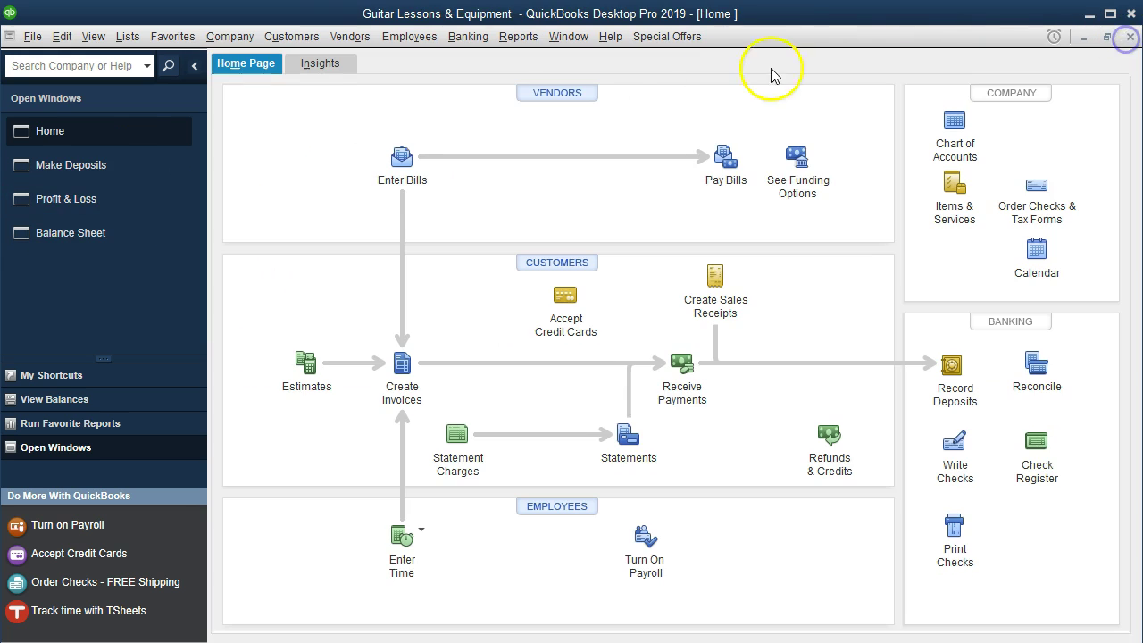
click(127, 165)
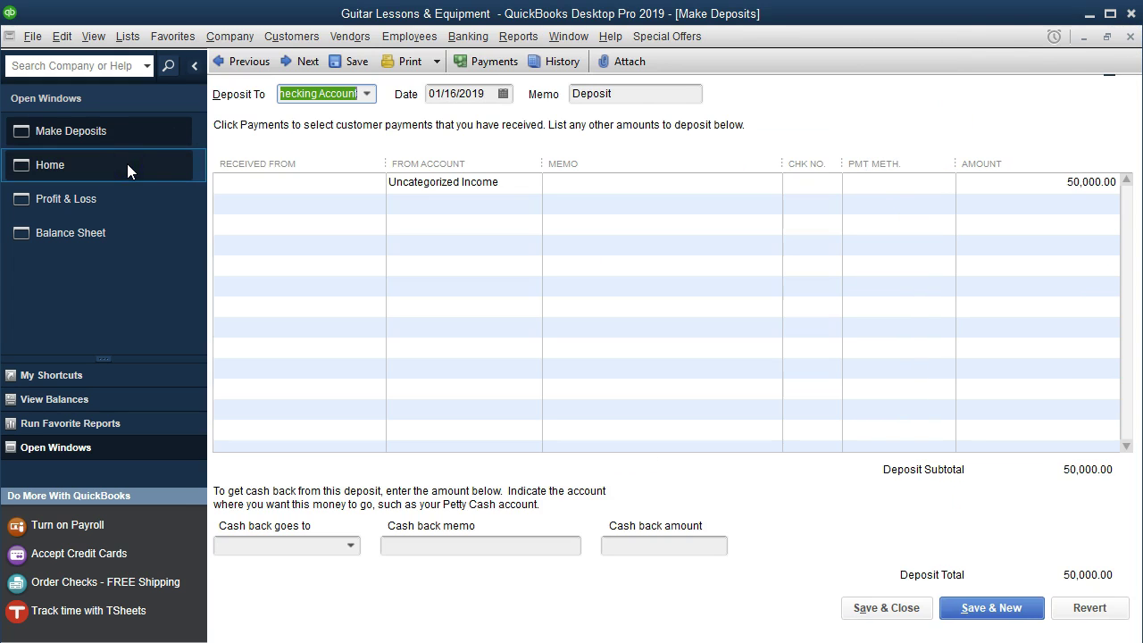
click(1129, 37)
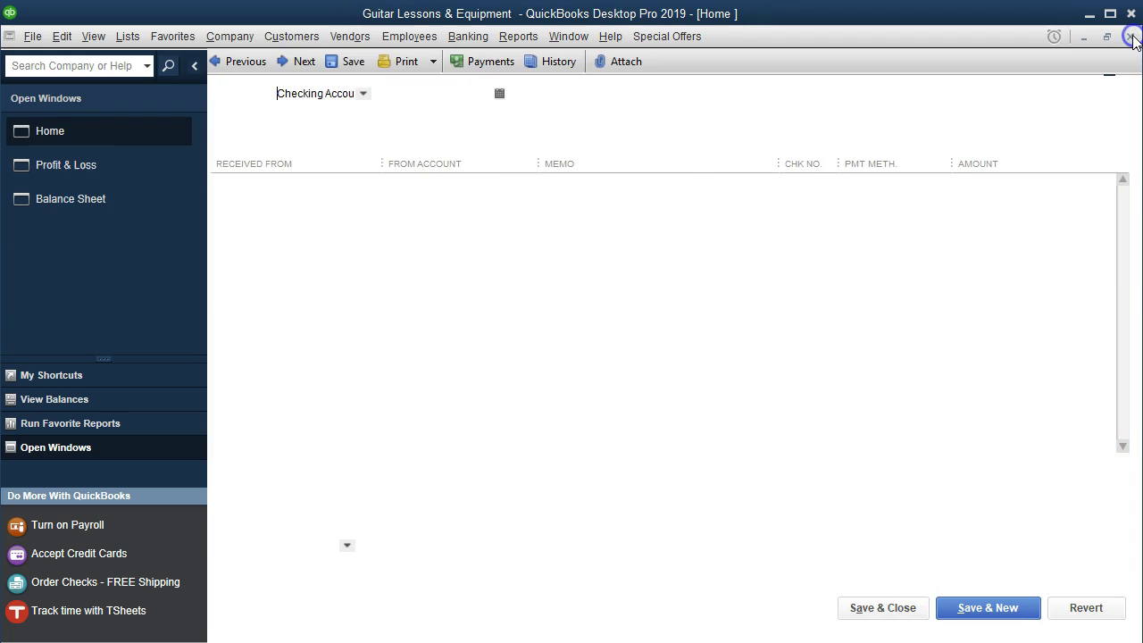
click(97, 167)
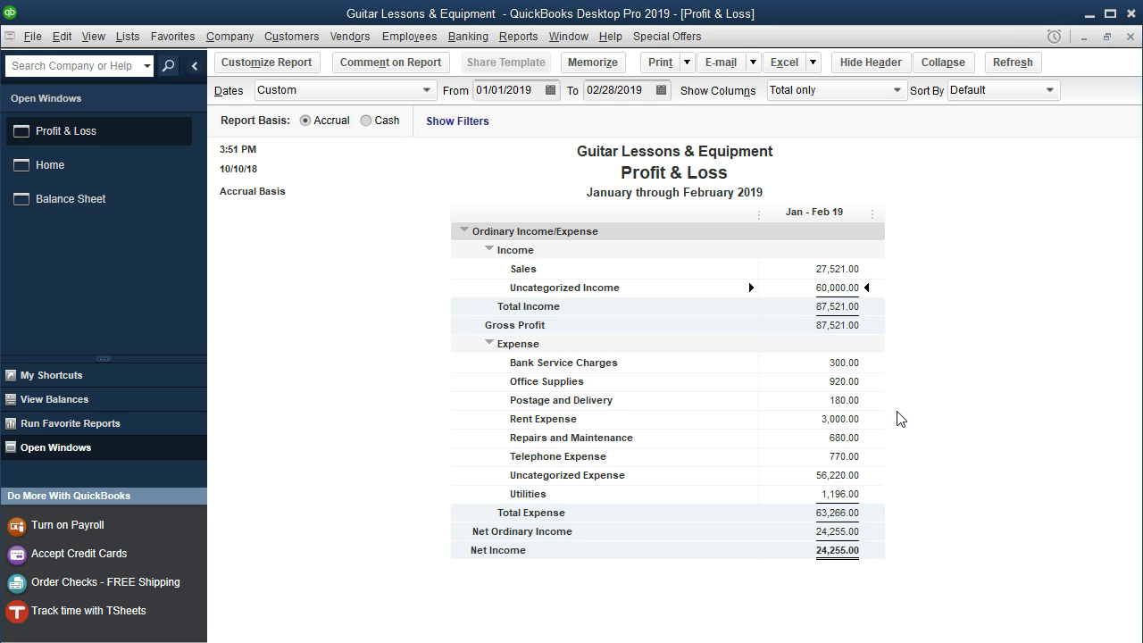
Step: Open the transaction detail behind the Uncategorized Expense amount and review its checks
click(878, 383)
click(837, 475)
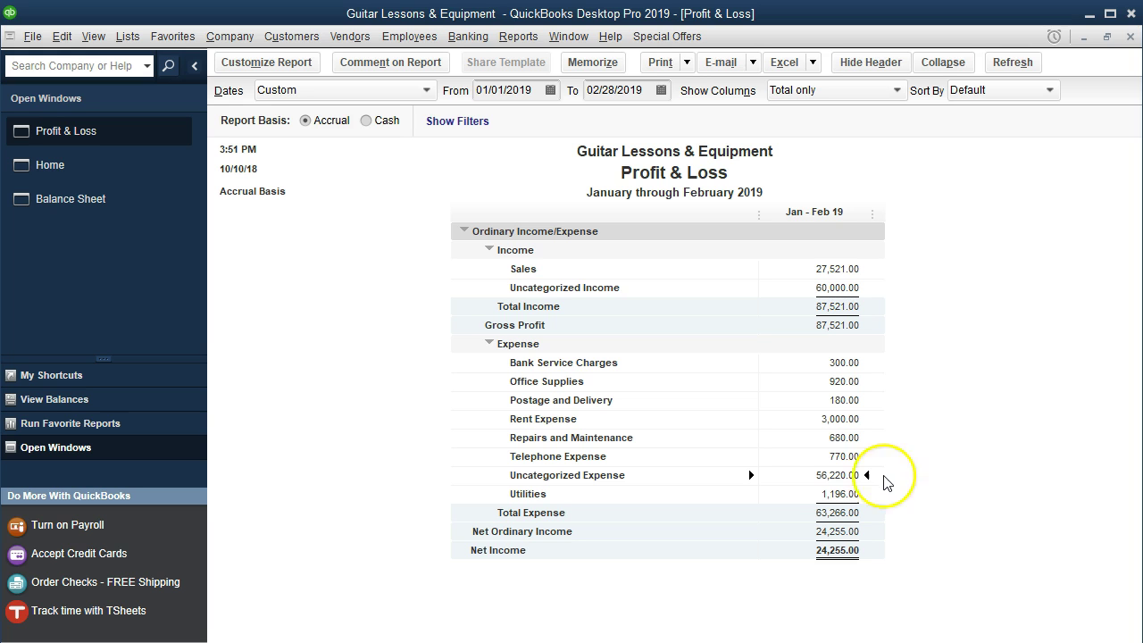
double_click(813, 475)
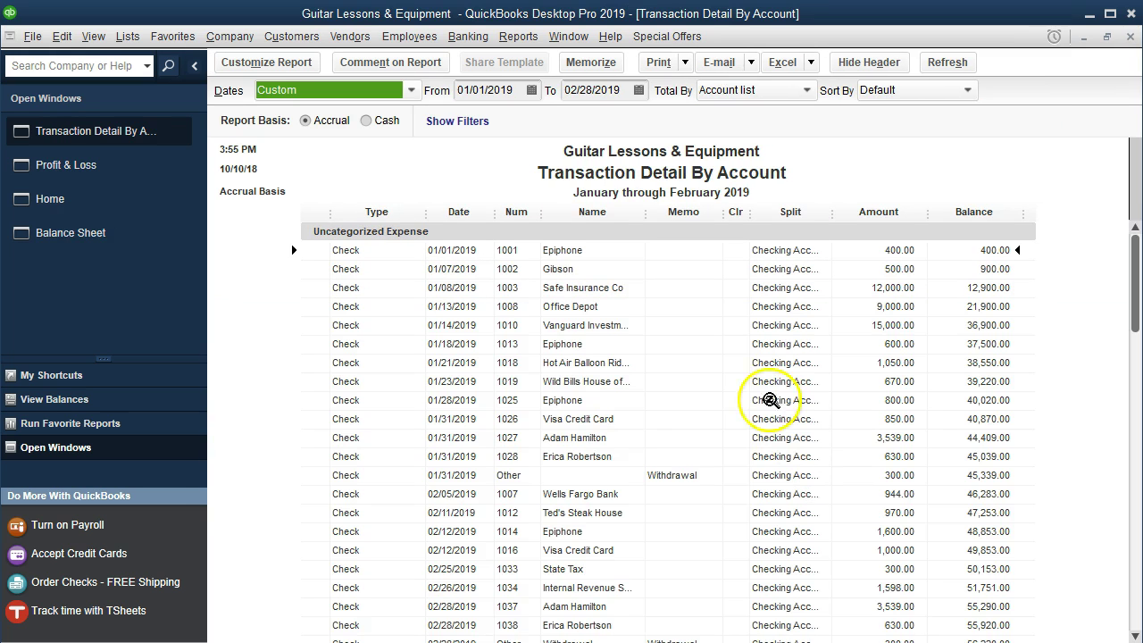
scroll(765, 400, down, 1)
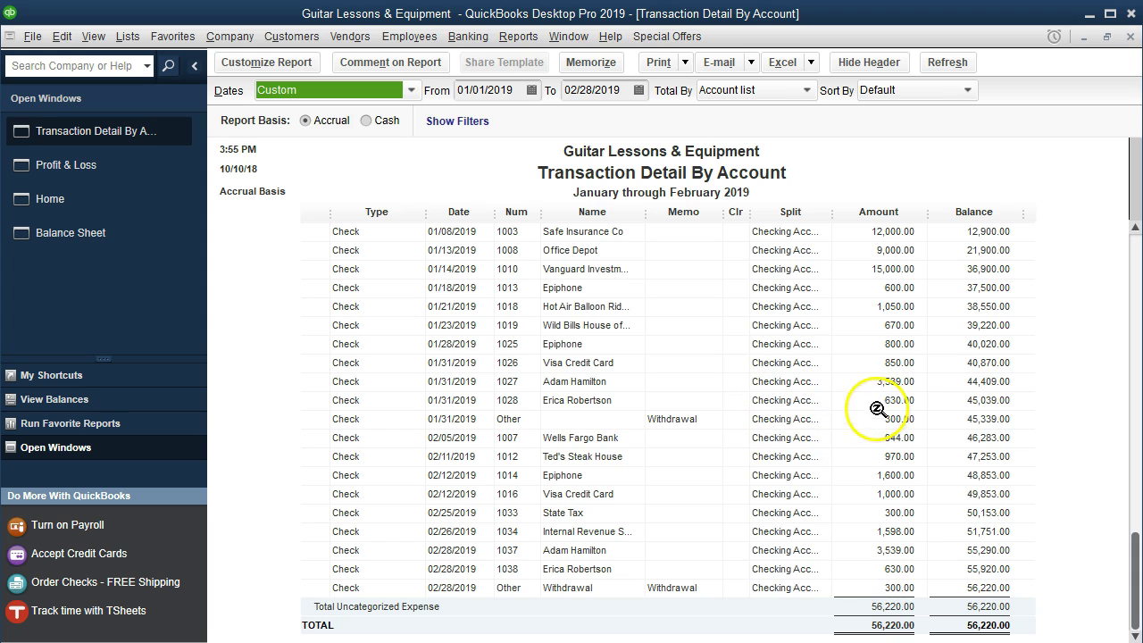
Step: View the 01/31/2019 check for 3,539.00, and close it and the Uncategorized Expense transaction detail
double_click(880, 381)
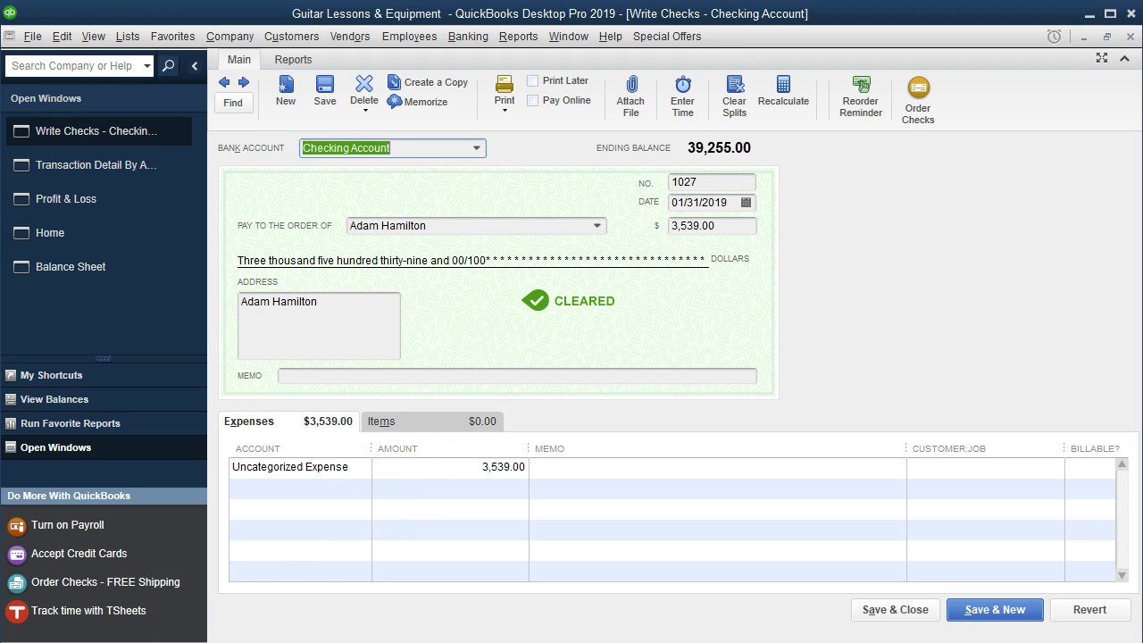
click(1131, 37)
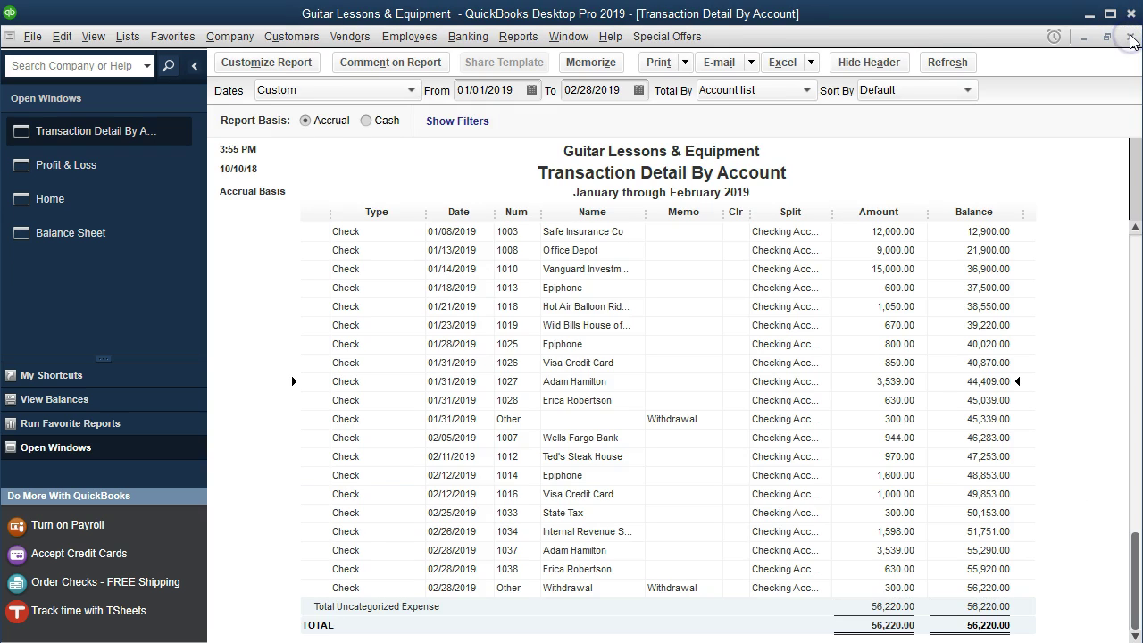
click(1130, 36)
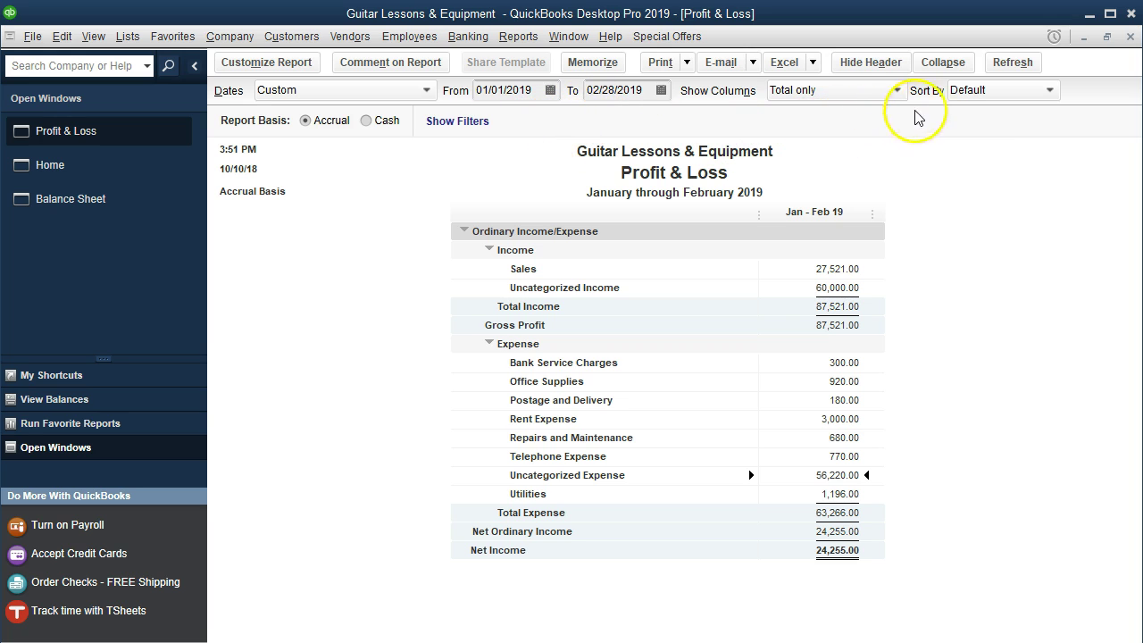
Step: Show the Profit & Loss columns by Month and compare the January and February expenses from Bank Service Charges to Rent Expense
click(896, 91)
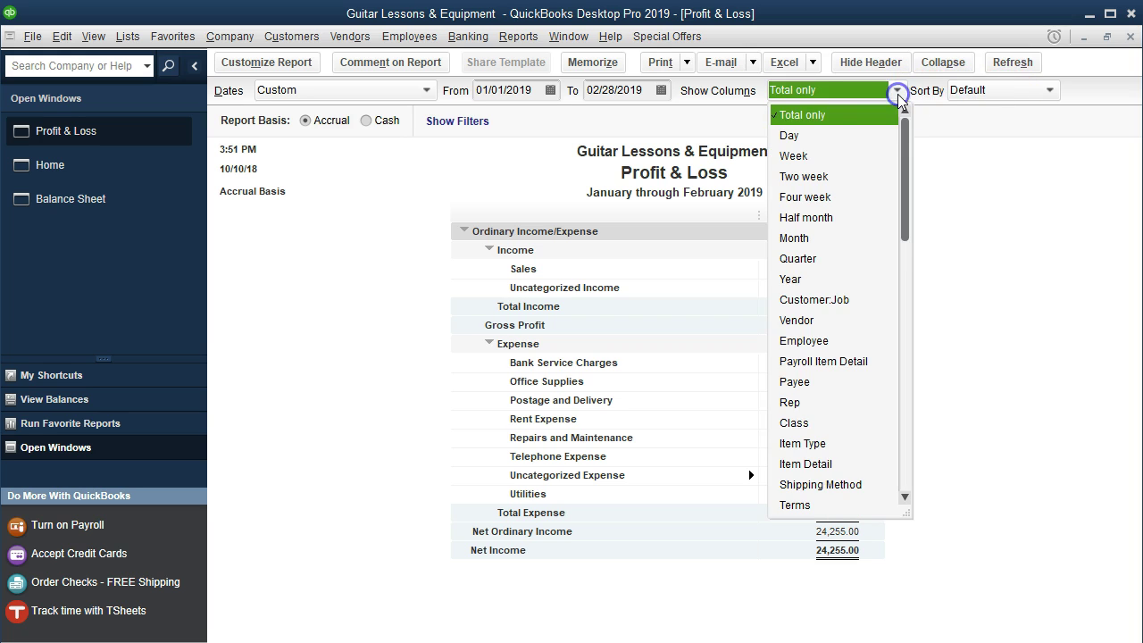
click(805, 238)
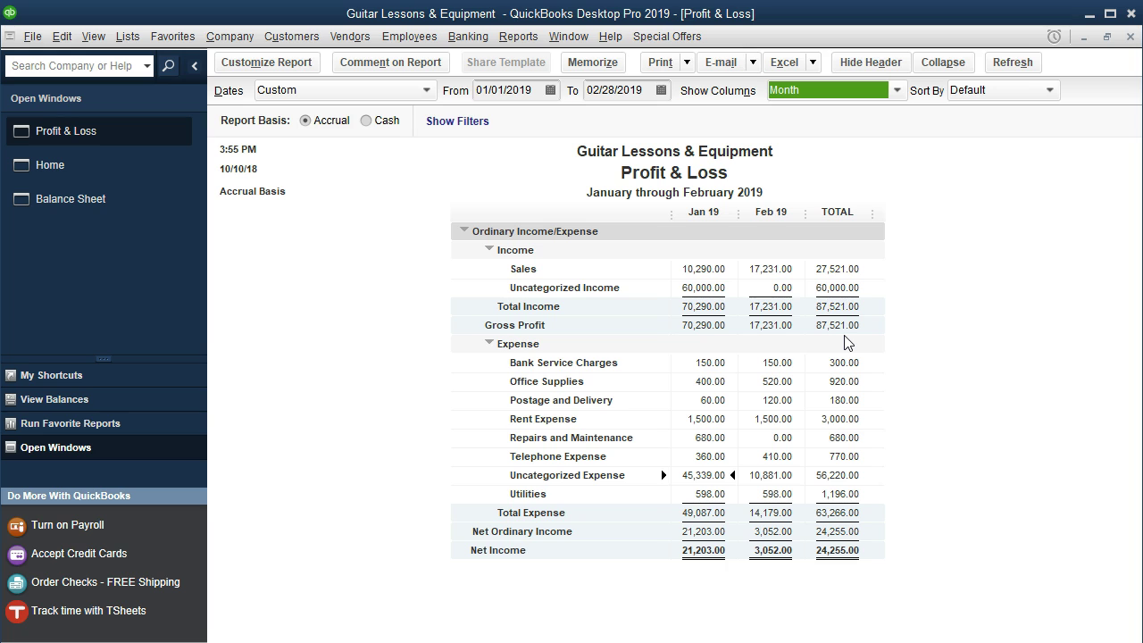
click(716, 364)
click(773, 364)
click(725, 382)
click(787, 385)
click(718, 399)
click(713, 420)
click(777, 418)
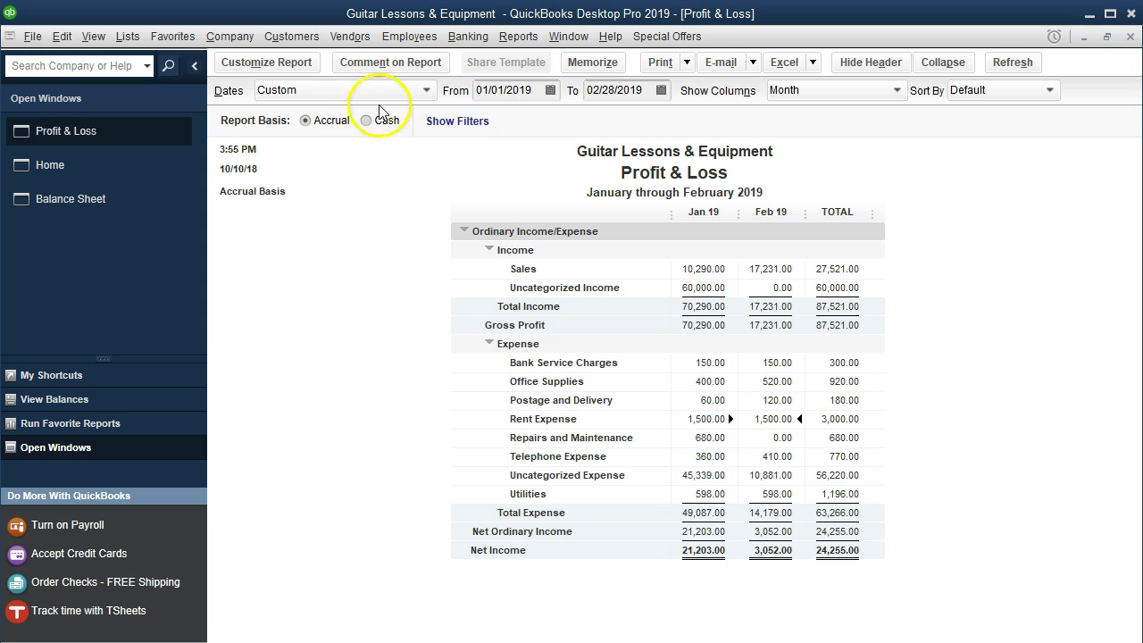
Step: Customize the Profit & Loss report to start on 02/01/2019 and add Previous Period subcolumns with $ Change and % Change
click(305, 64)
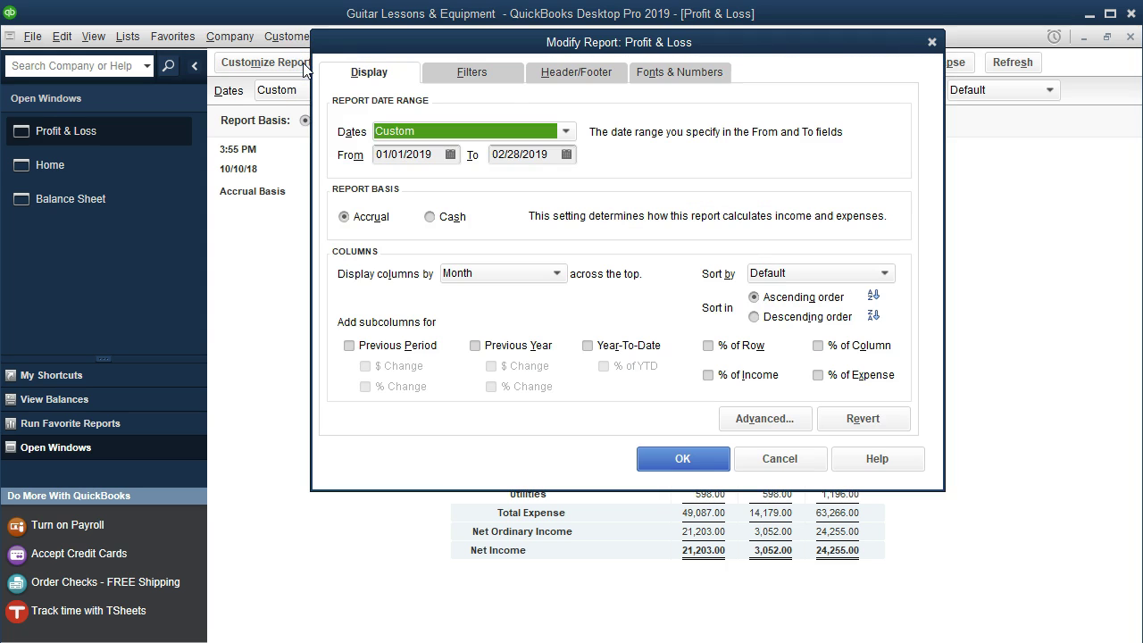
key(Tab)
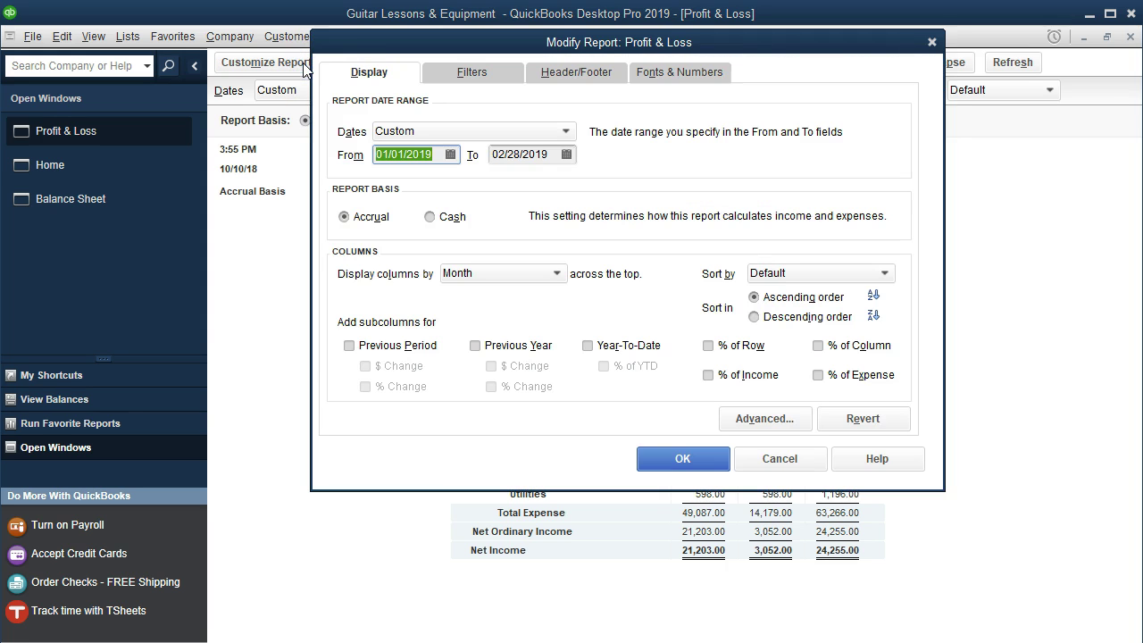
text(02/01/2019)
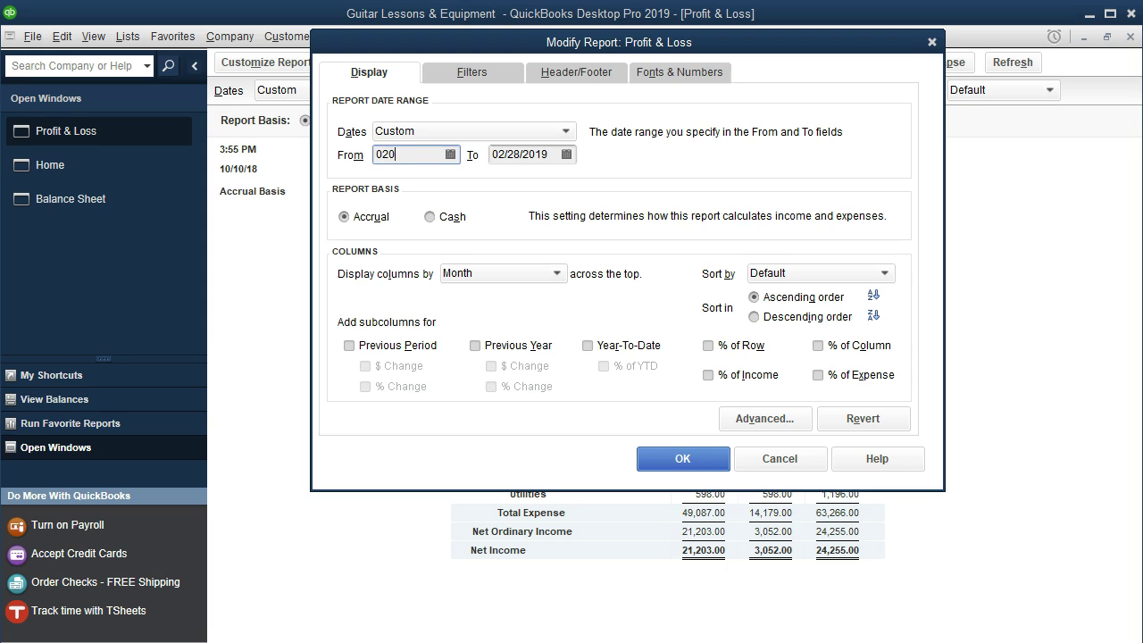
key(Tab)
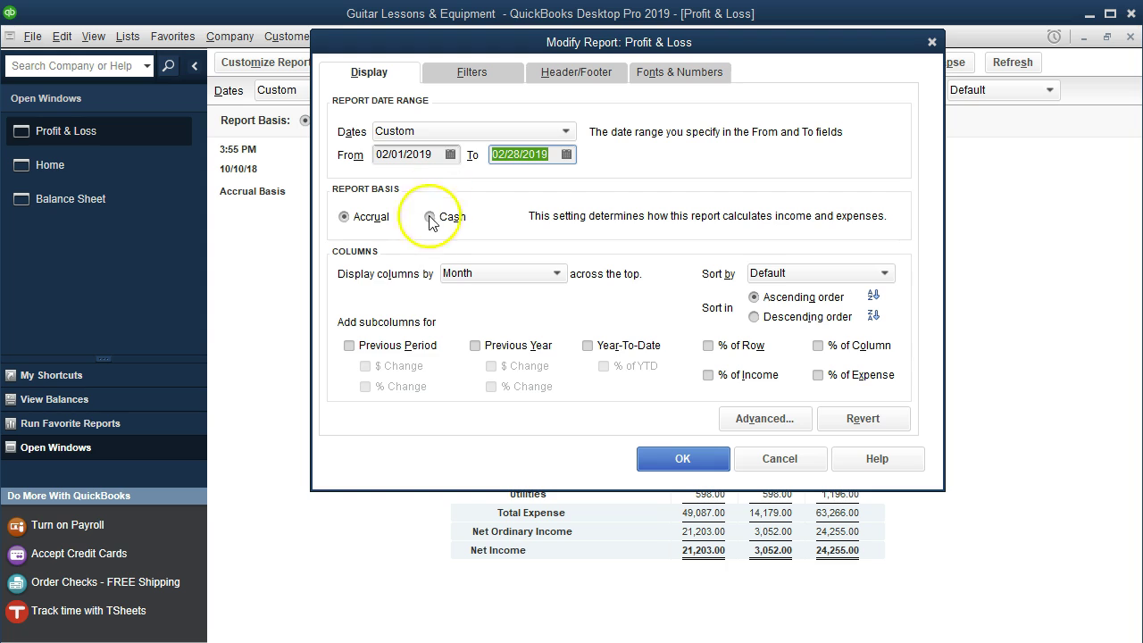
click(349, 345)
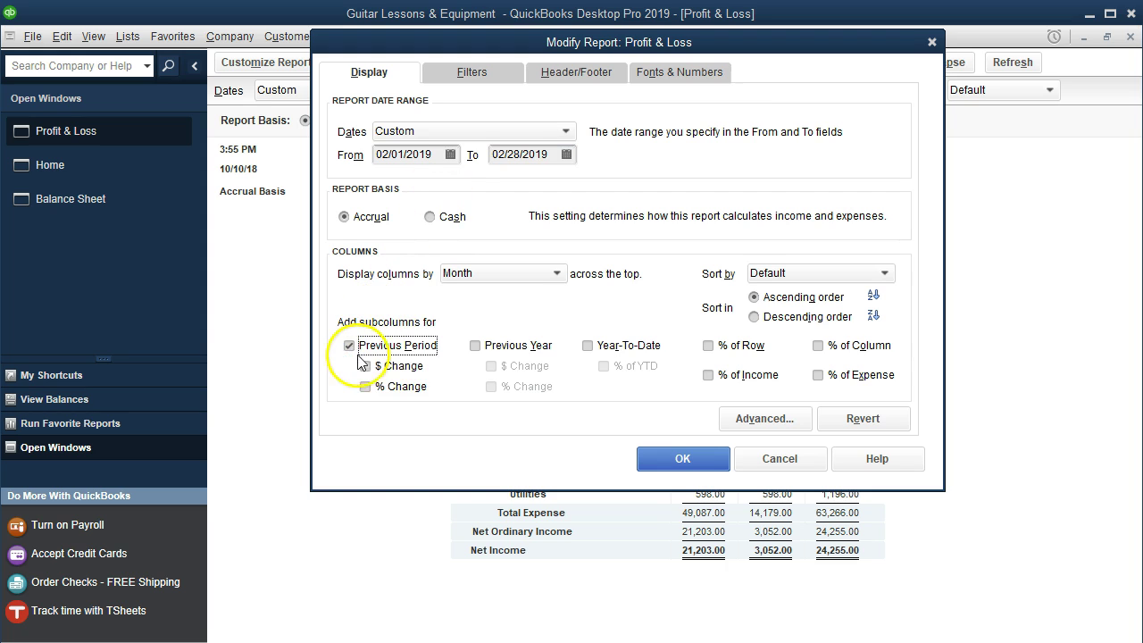
click(365, 366)
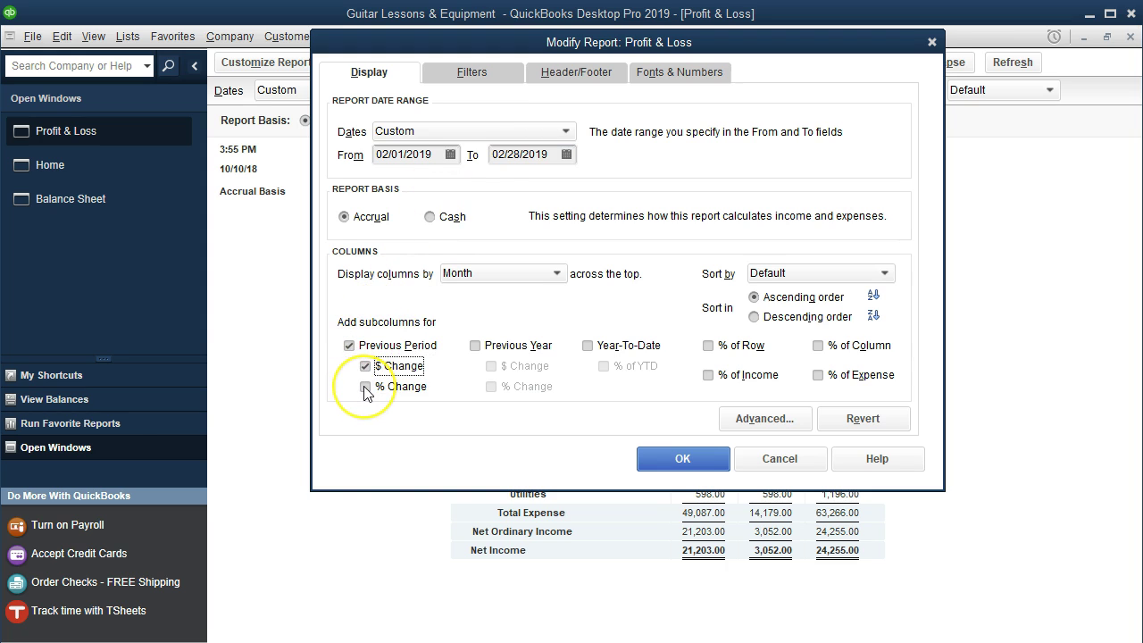
click(363, 386)
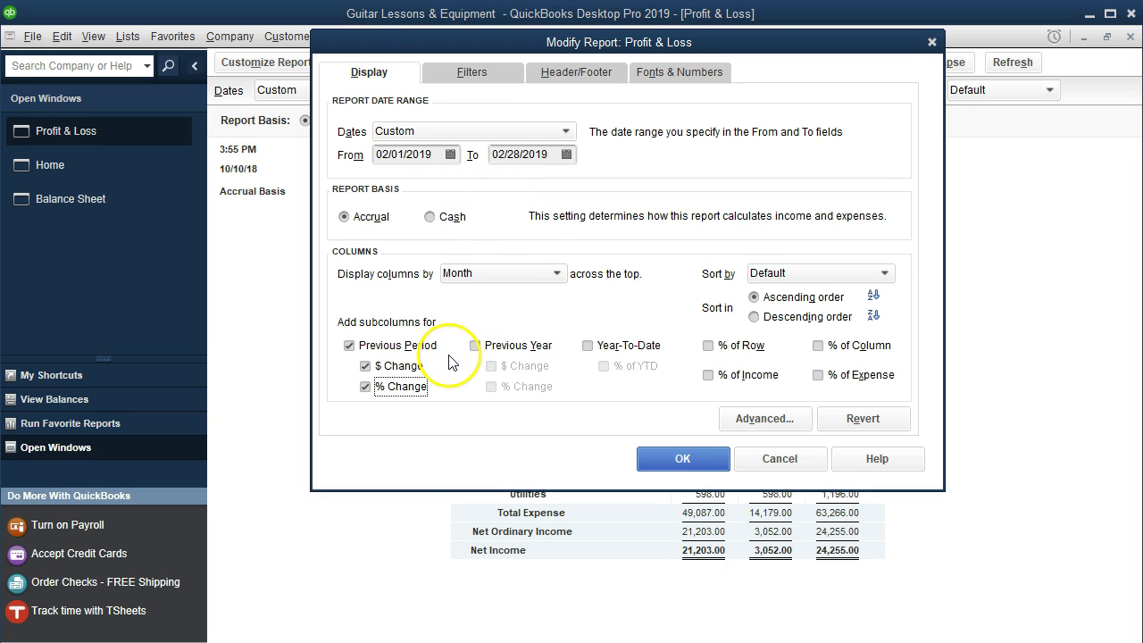
click(665, 458)
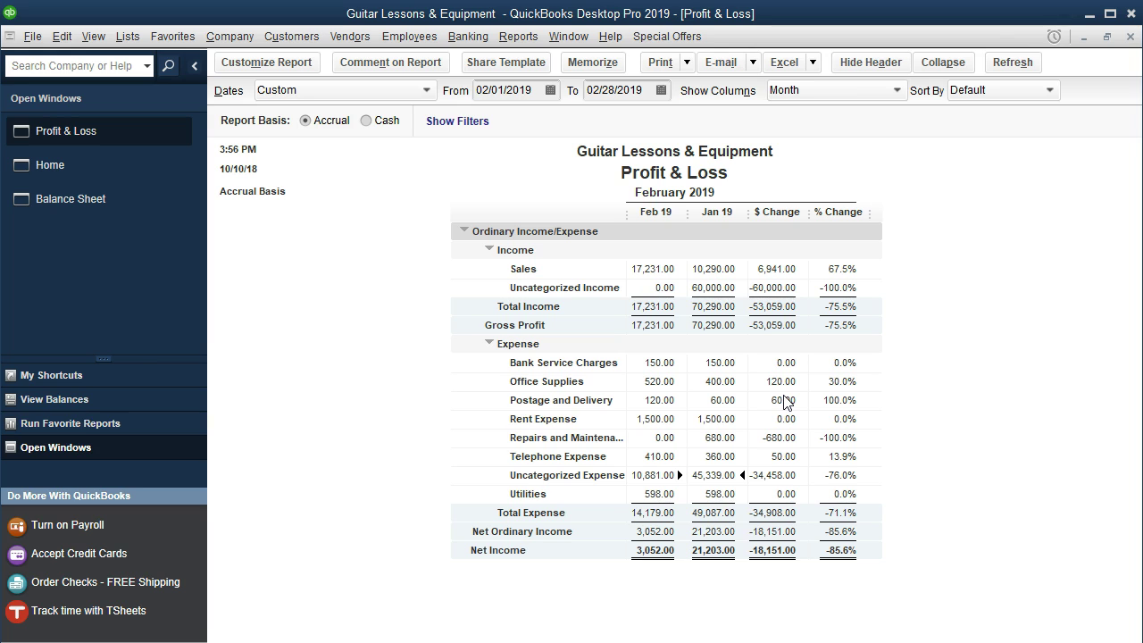
Step: Check the January Repairs and Maintenance amount on the Profit & Loss report and open the Vendor Center
click(731, 438)
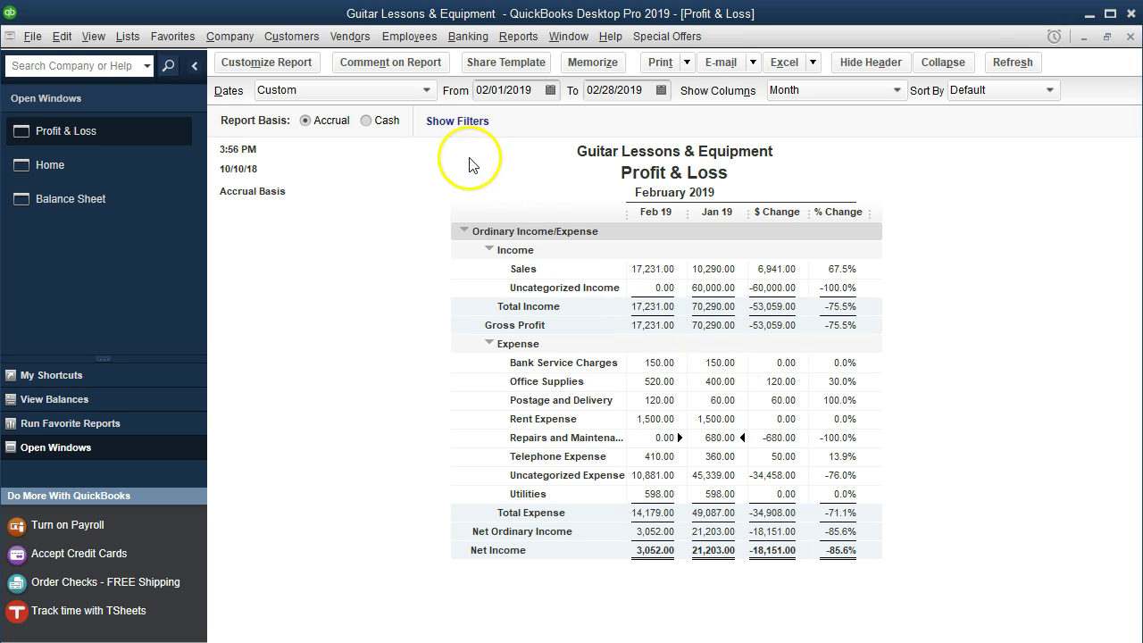
click(350, 40)
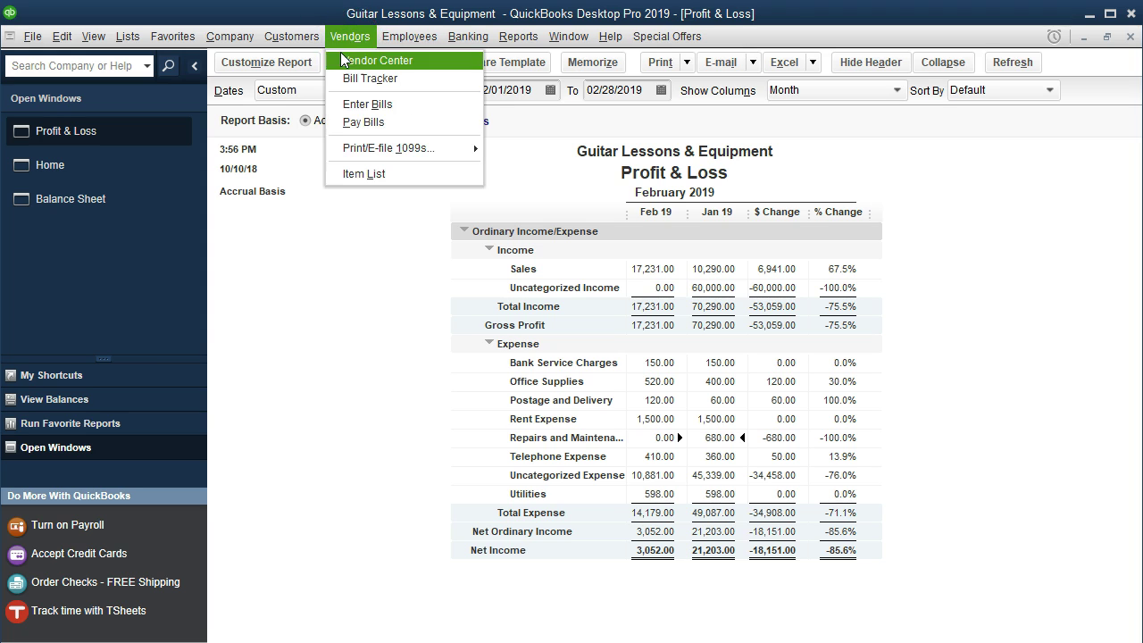
click(408, 59)
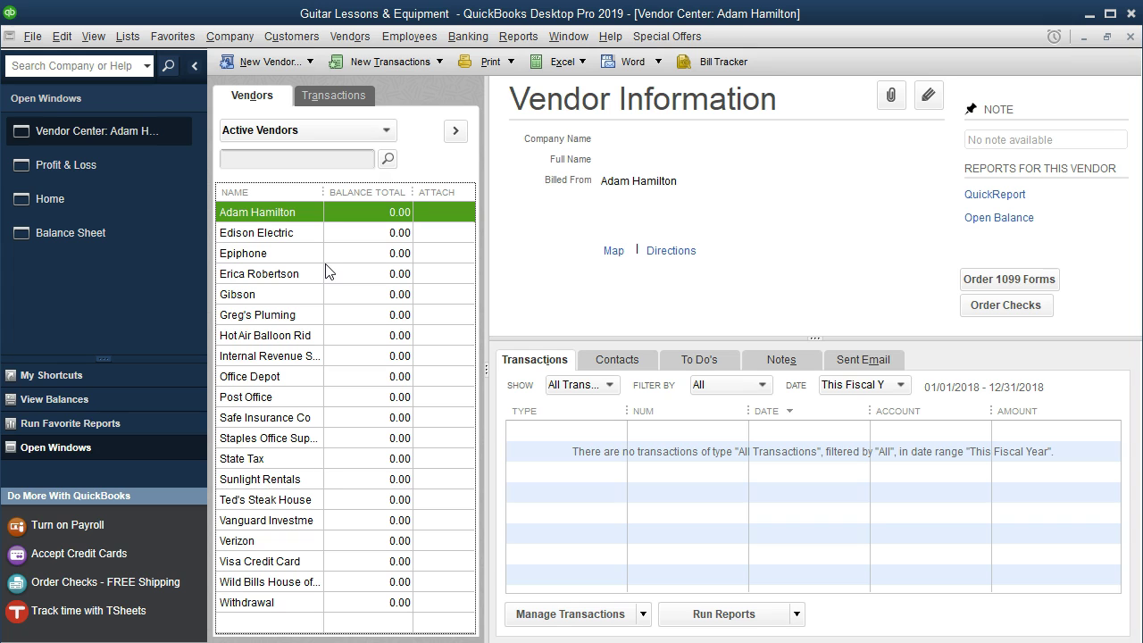
Step: Open the Internal Revenue Service vendor record for editing, review its address information, and close it without changes
click(288, 354)
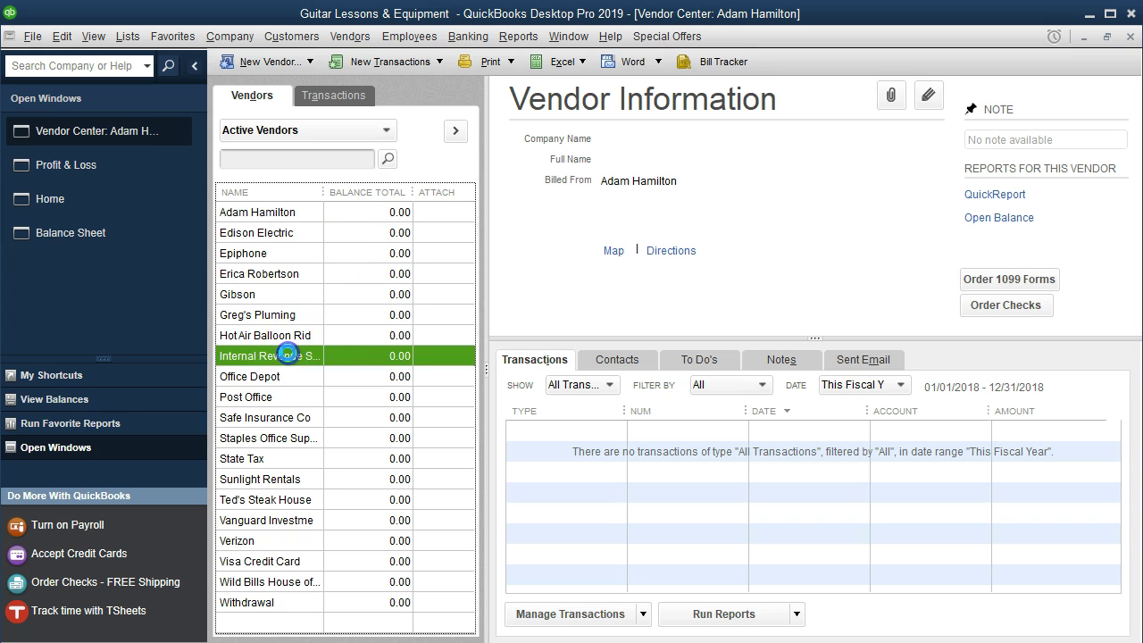
right_click(288, 355)
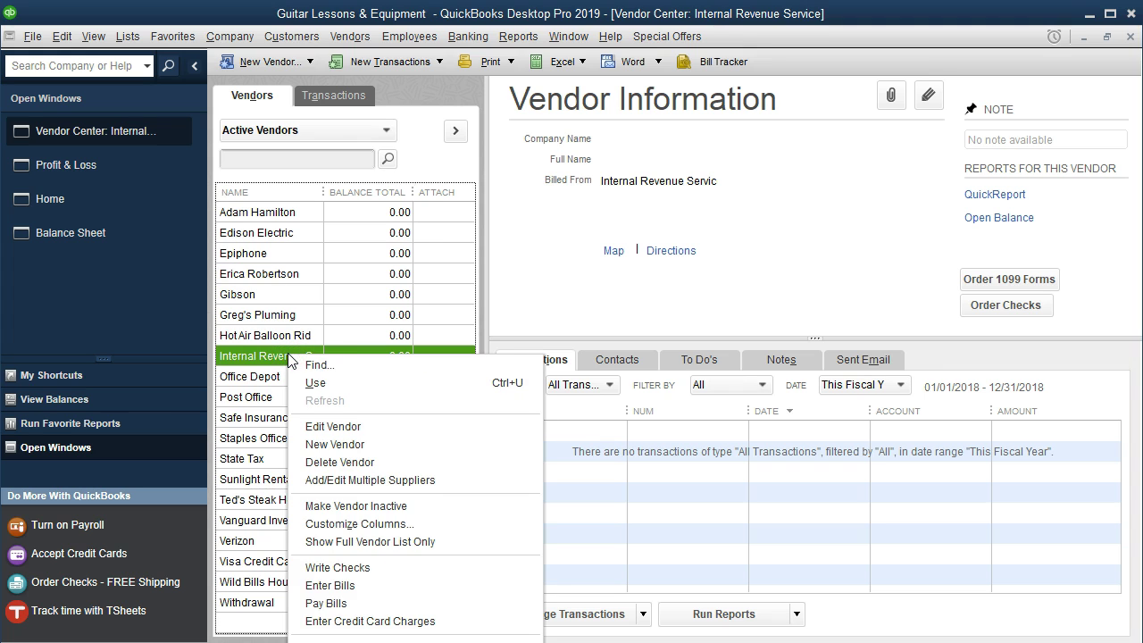
click(314, 426)
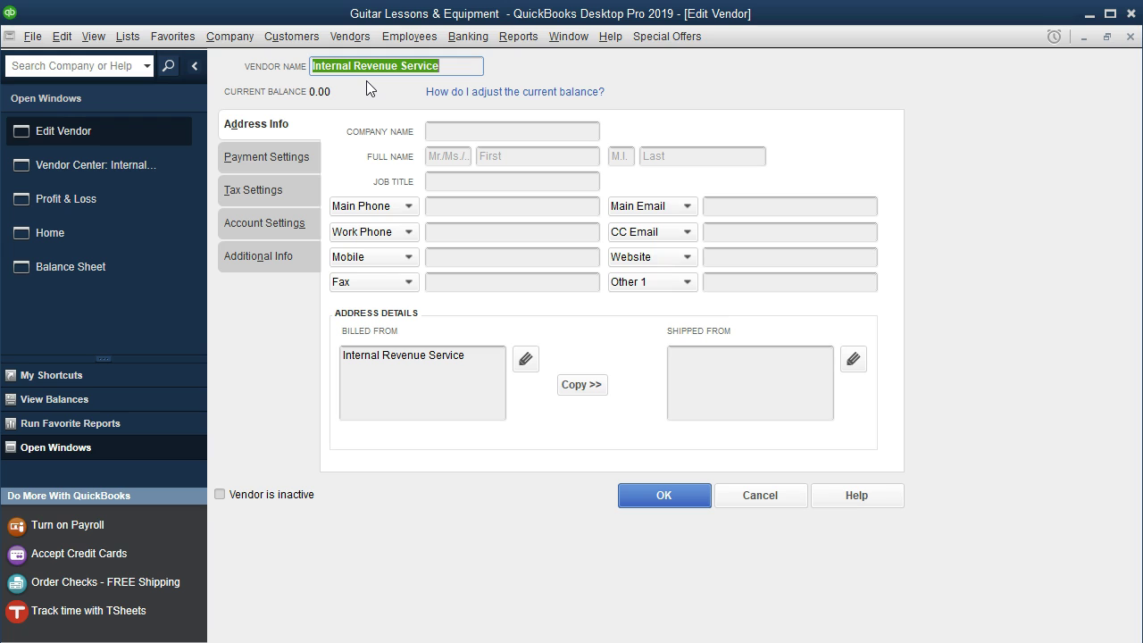
click(1131, 38)
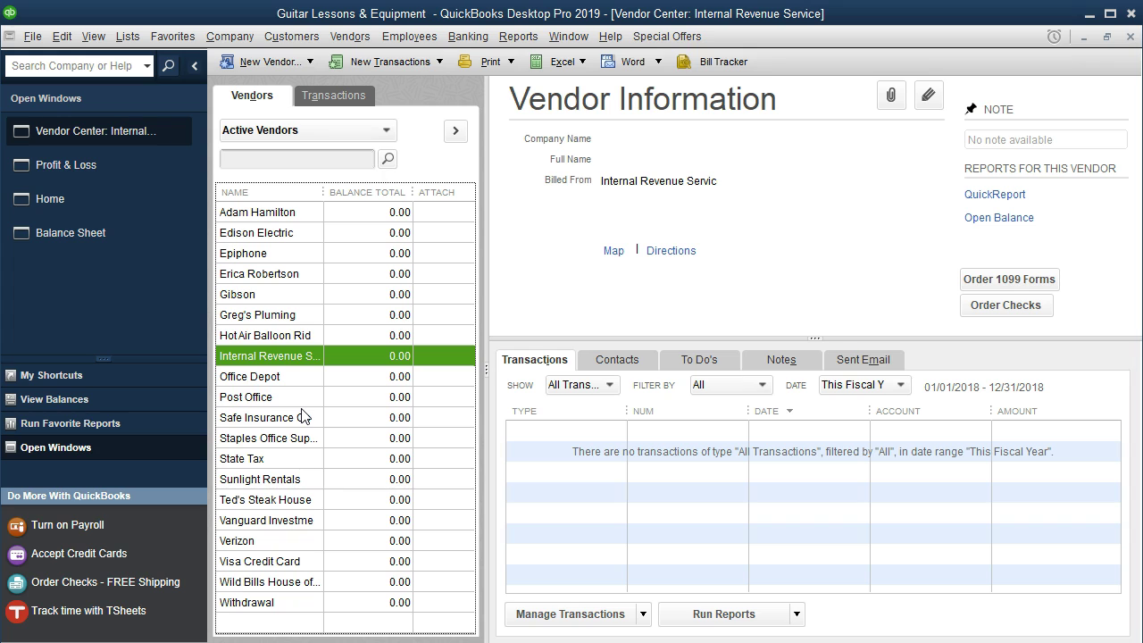
click(299, 364)
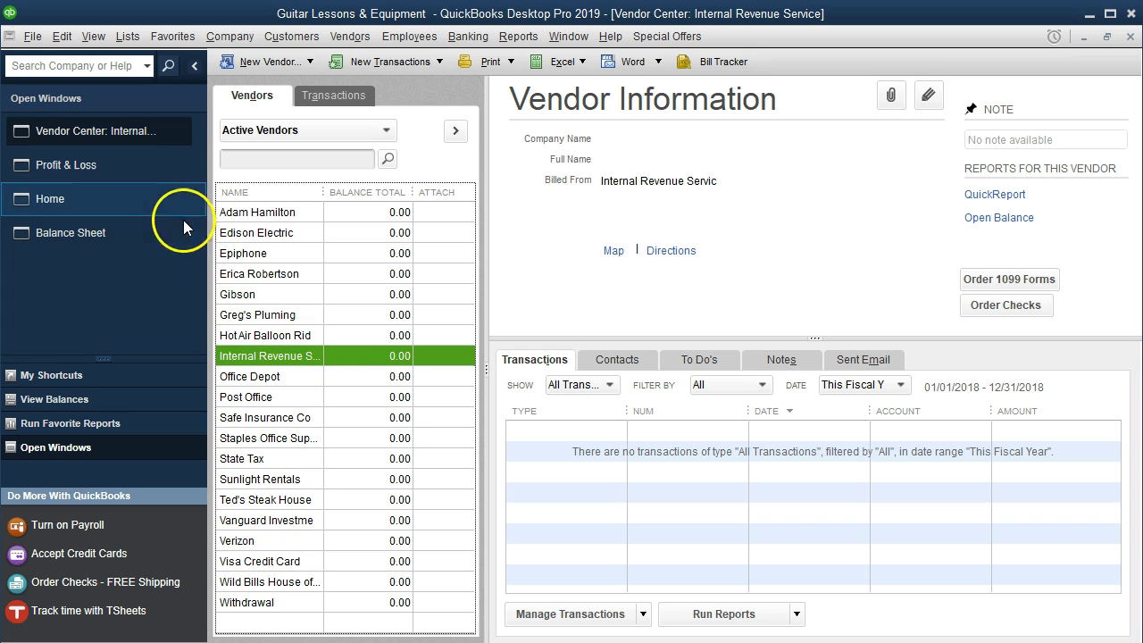
Step: Return to the Profit & Loss report and open the transaction detail behind the February Telephone Expense amount
click(131, 173)
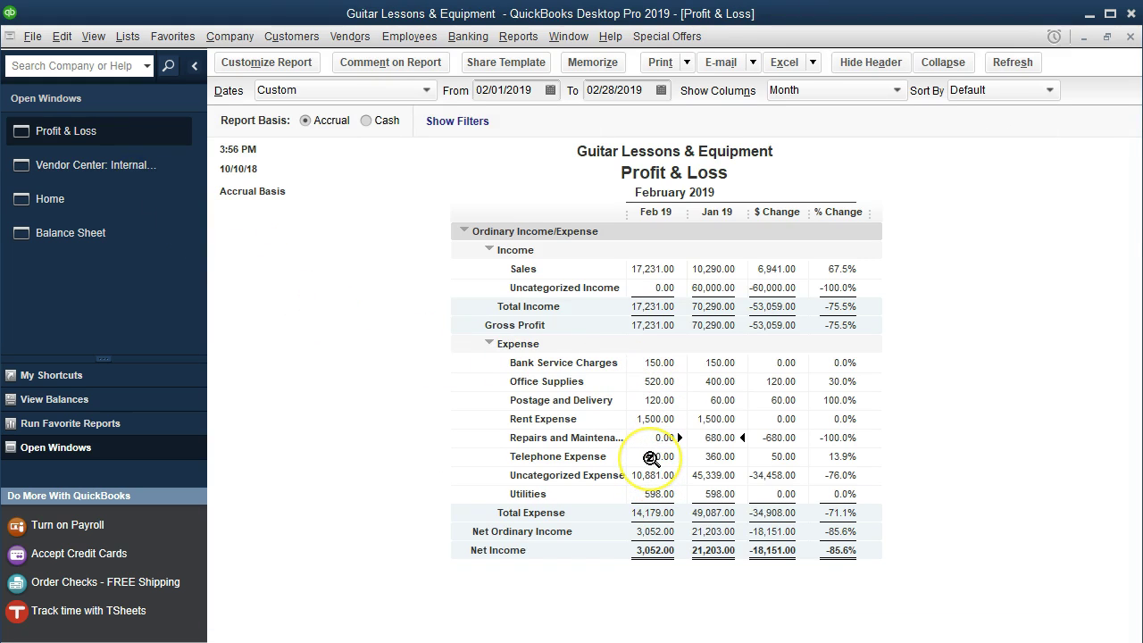
double_click(650, 458)
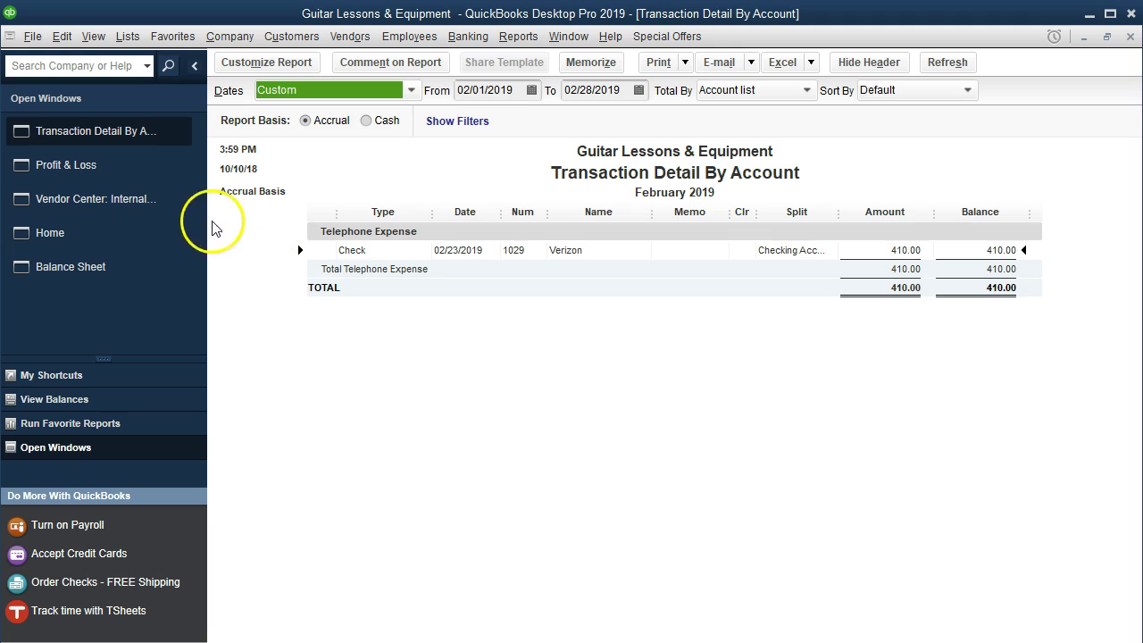
Step: Run a report of all Internal Revenue Service vendor transactions from the Vendor Center, dated 01/01/2019 to 02/28/2019
click(147, 200)
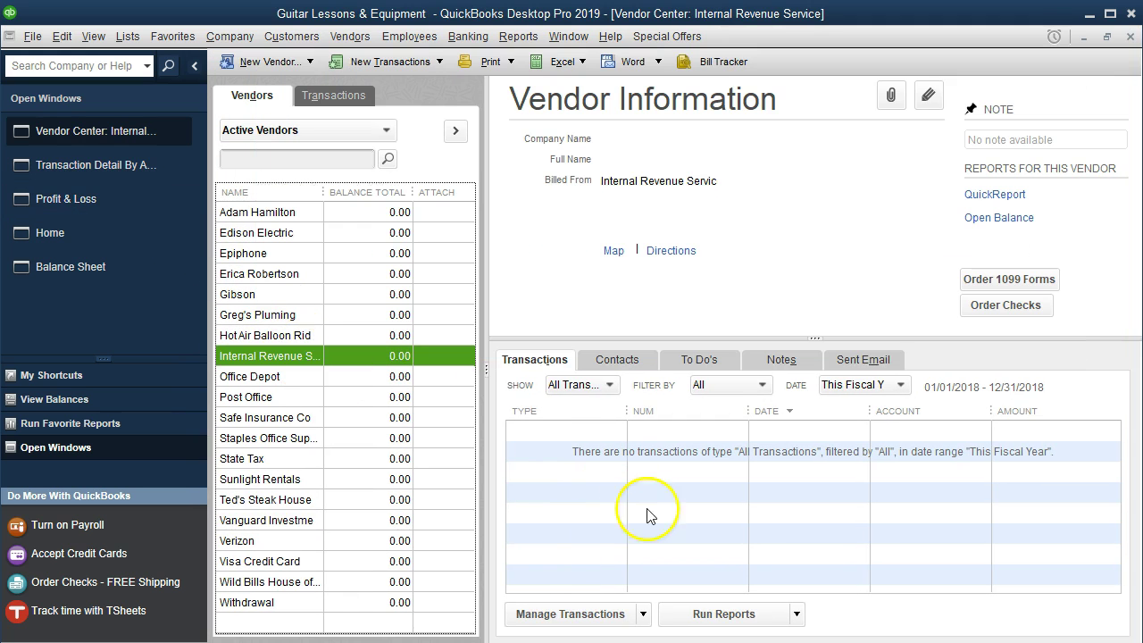
click(798, 613)
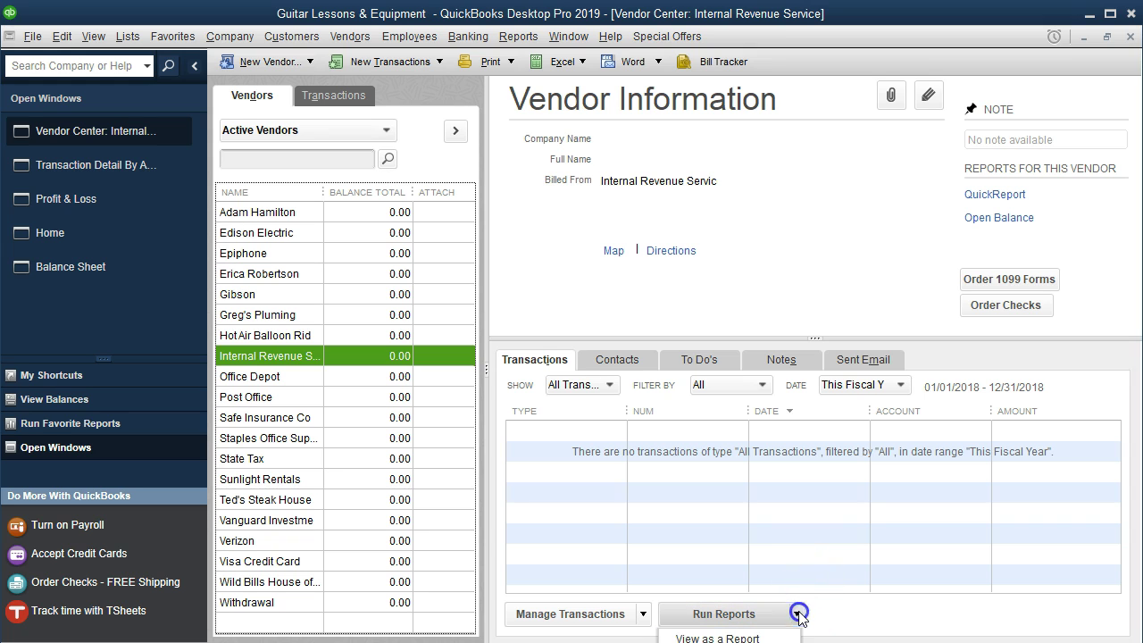
click(720, 638)
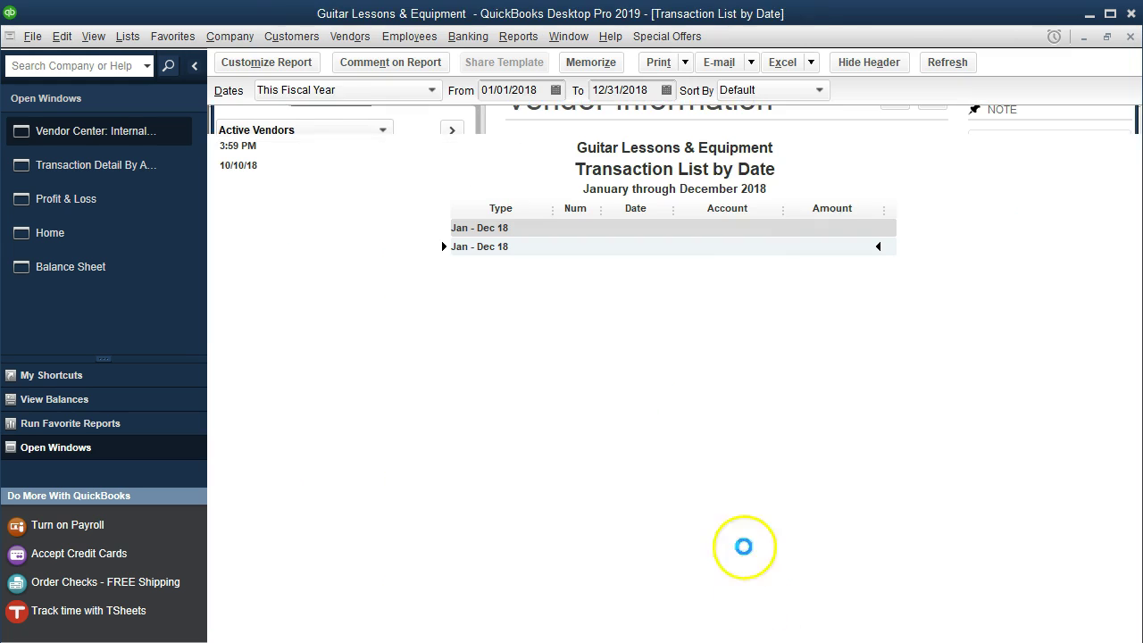
key(Tab)
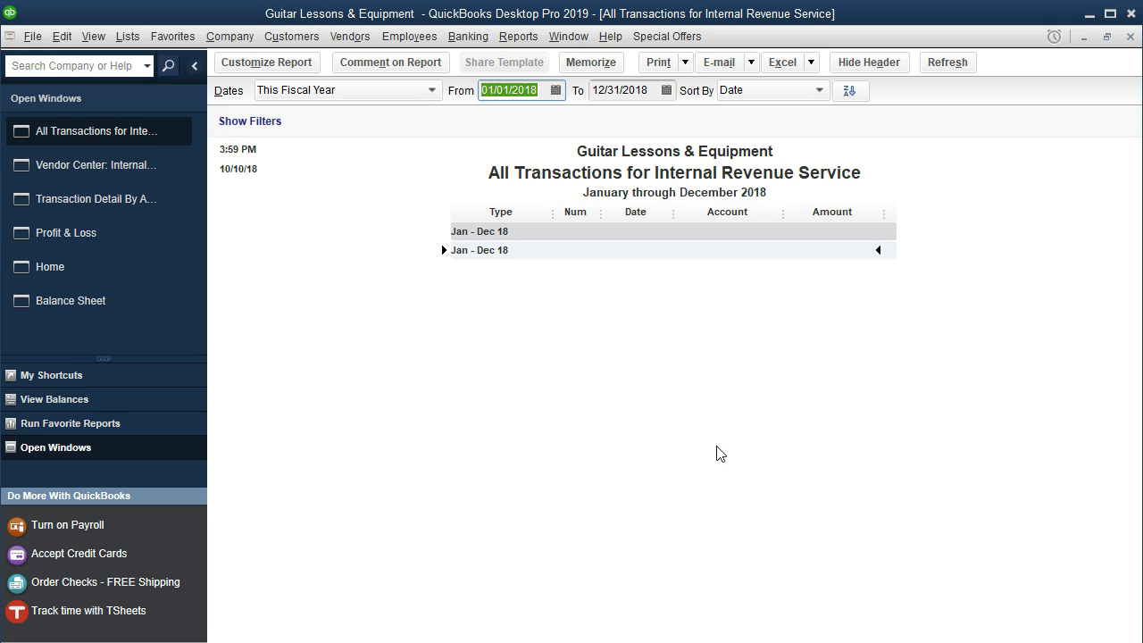
text(01/01/201)
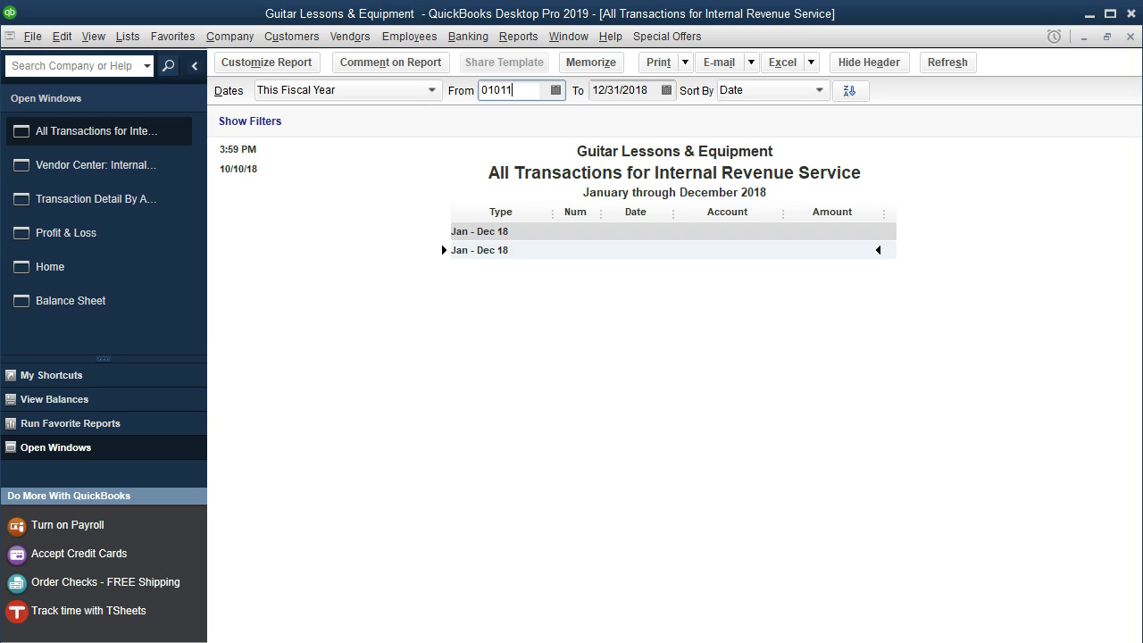
text(9)
key(Tab)
text(022819)
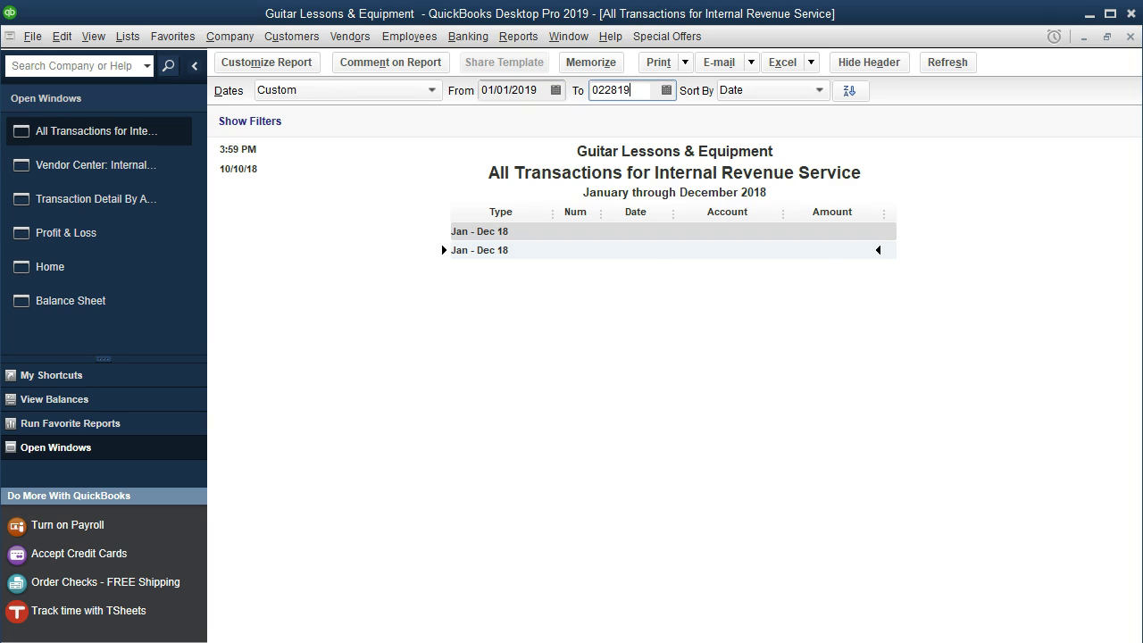
key(Tab)
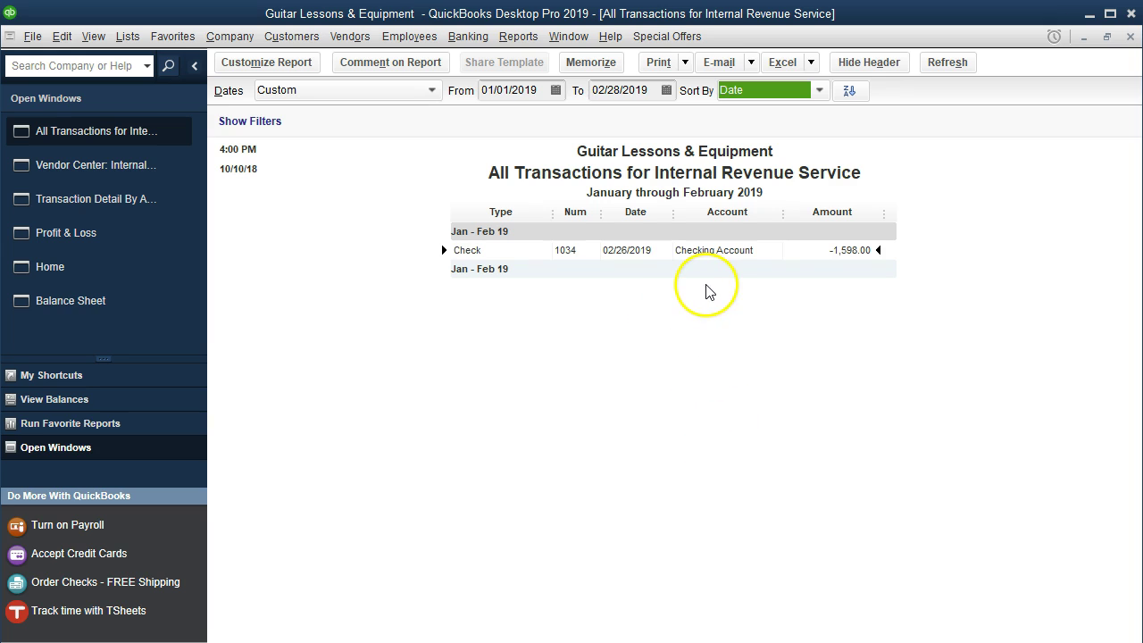